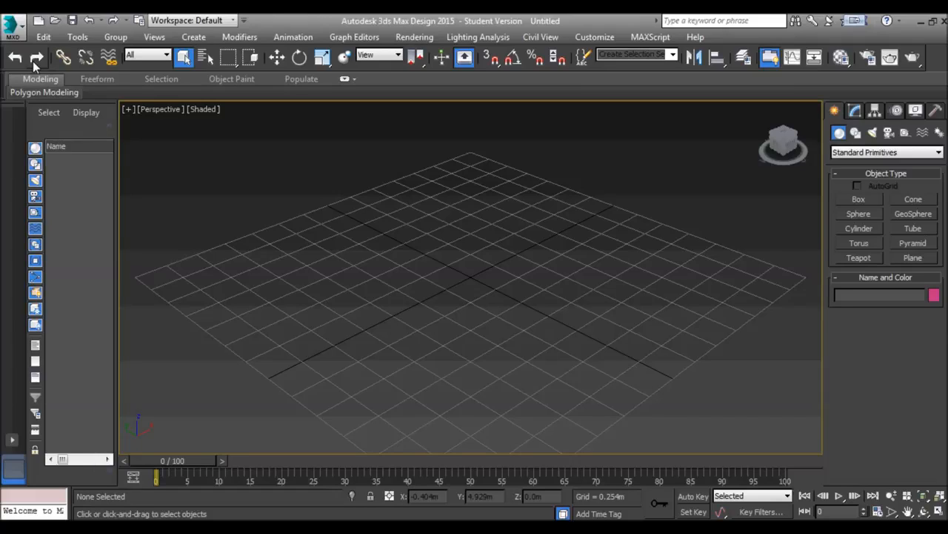
left_click(13, 28)
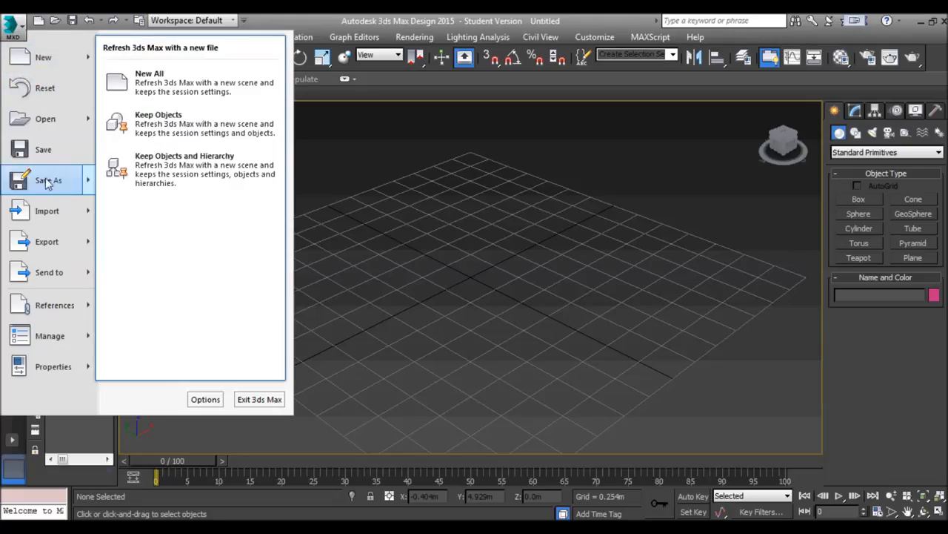
mouse_move(24, 180)
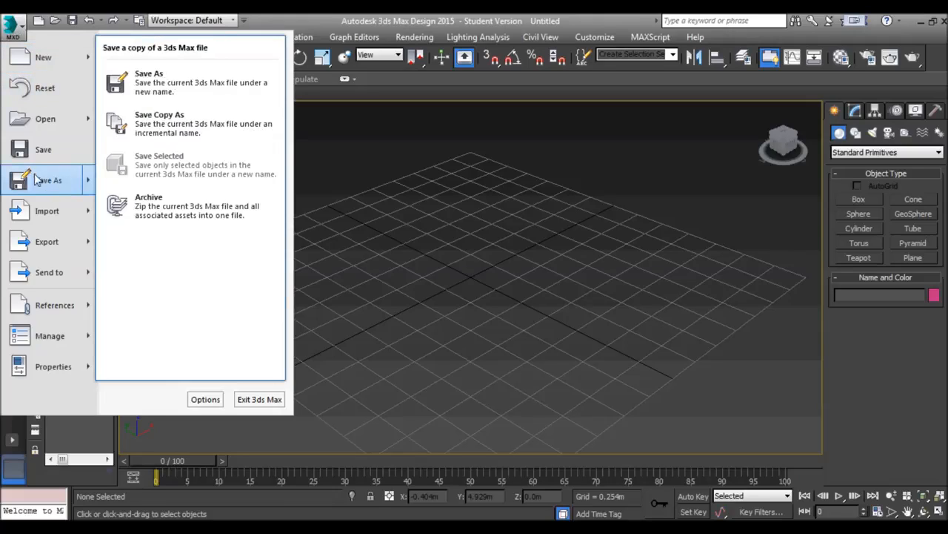
left_click(46, 182)
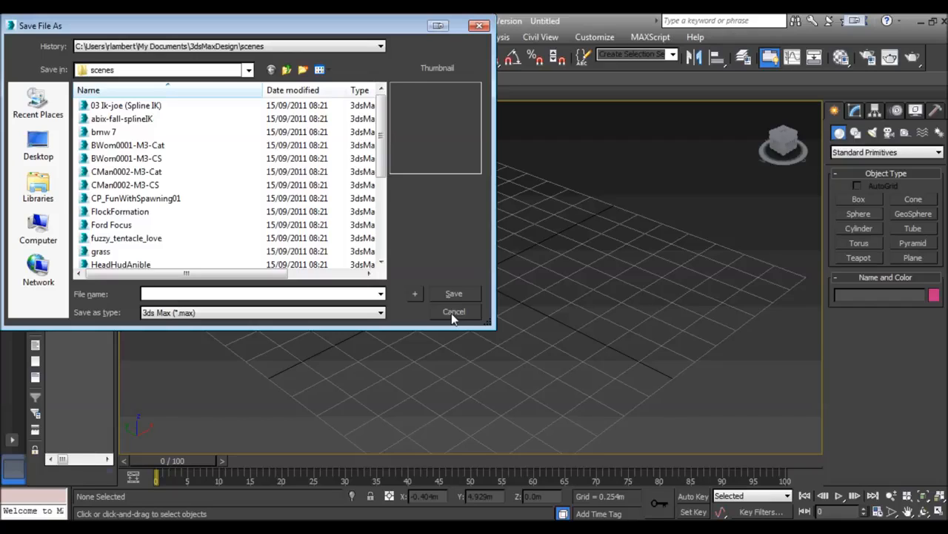
left_click(449, 311)
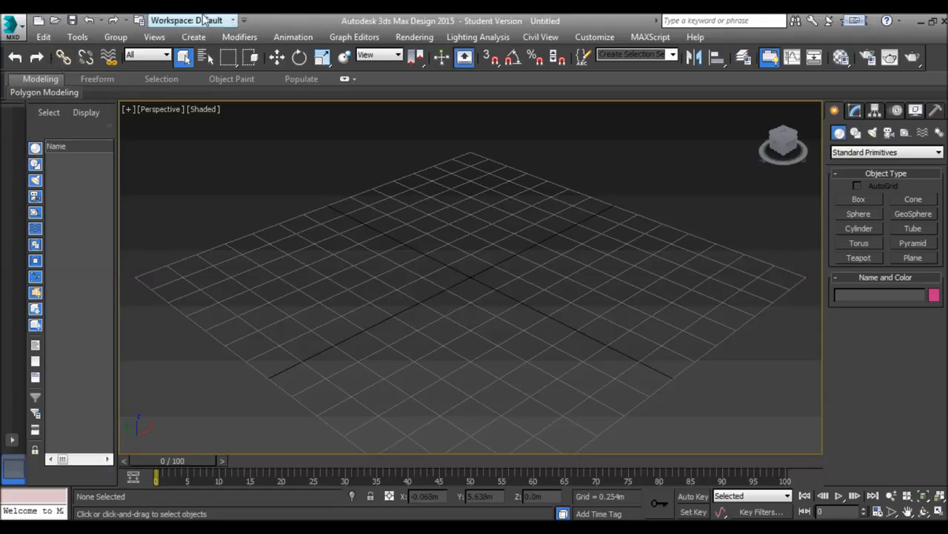
Create two boxes on the grid, one about 1.34 × 0.36 × 0.49 m and a shorter one about 0.76 × 0.38 × 0.56 m
left_click(859, 199)
left_click_drag(233, 294, 386, 338)
left_click(360, 274)
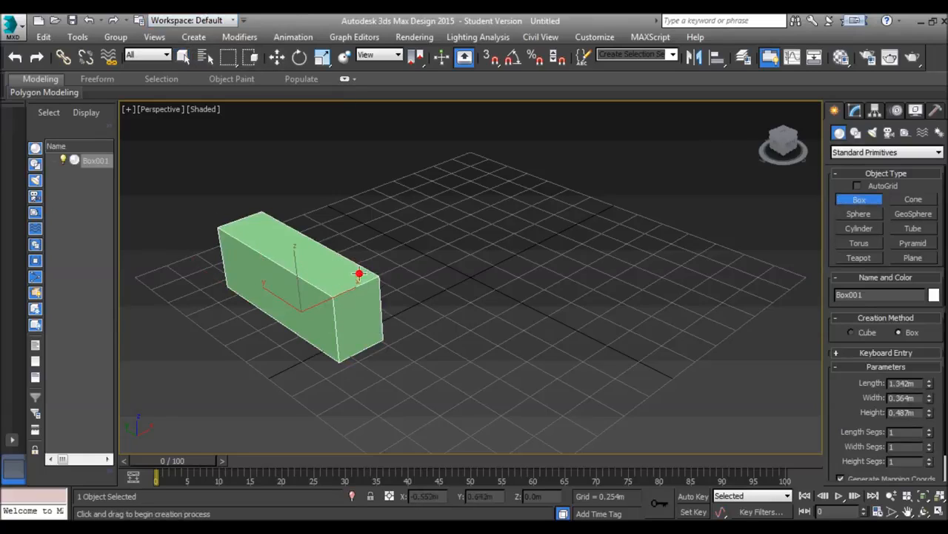
left_click_drag(458, 224, 556, 241)
left_click(520, 174)
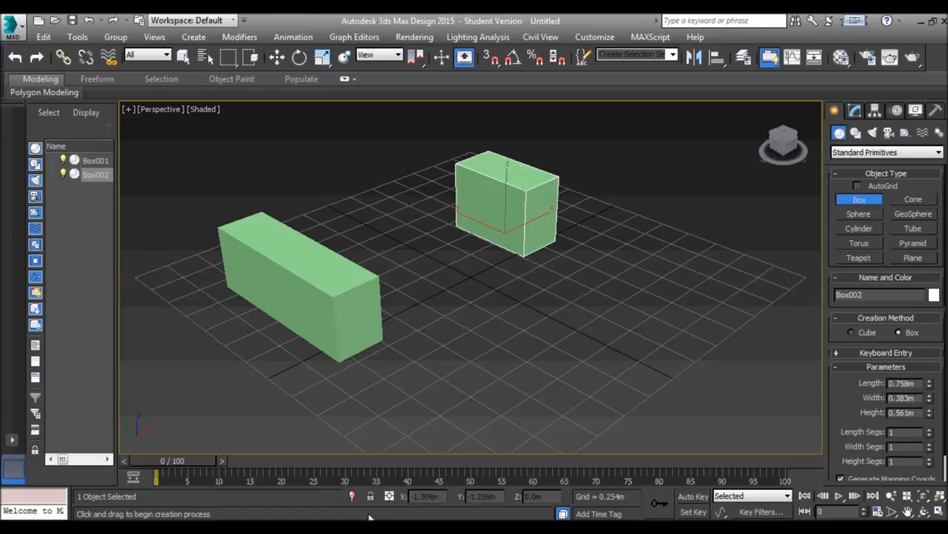
right_click(441, 371)
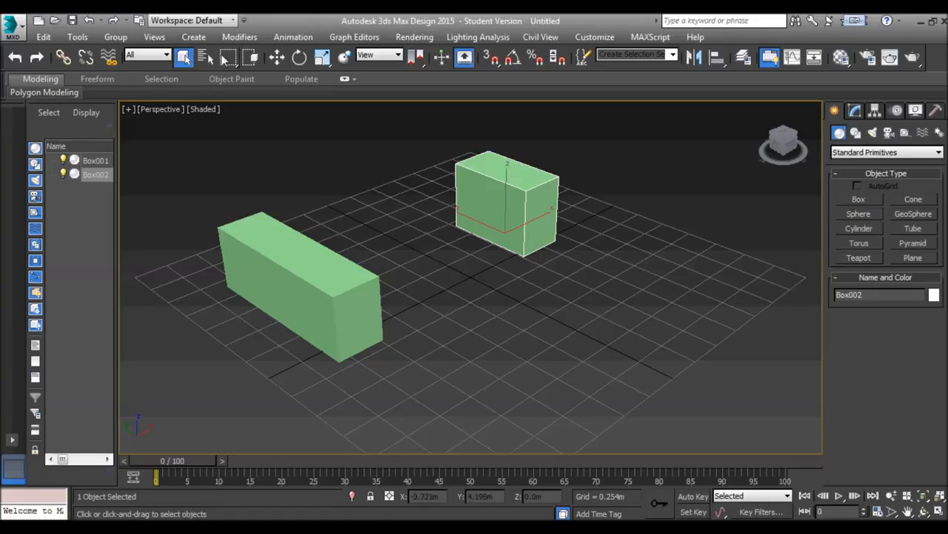
Link the shorter box to the longer box as its parent, and then remove the link
left_click(64, 57)
left_click_drag(494, 200, 340, 302)
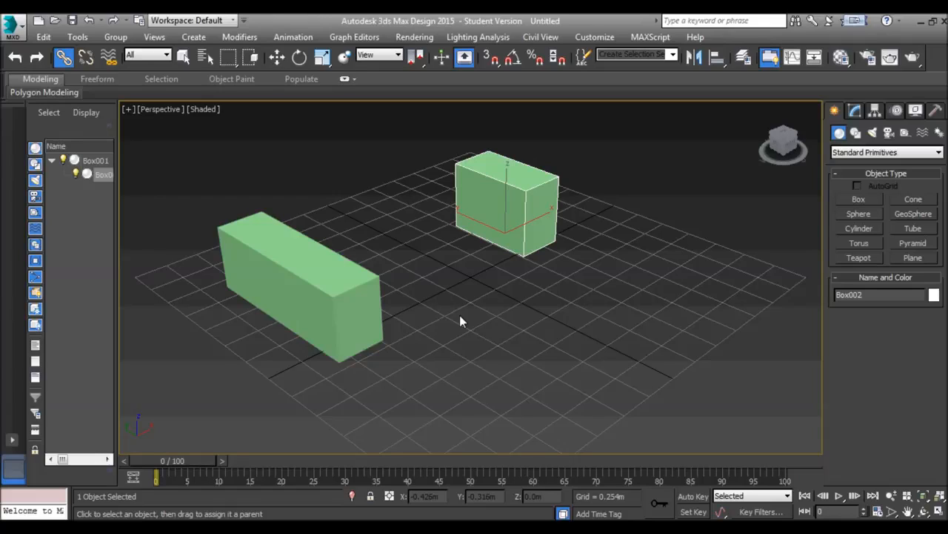
left_click(88, 61)
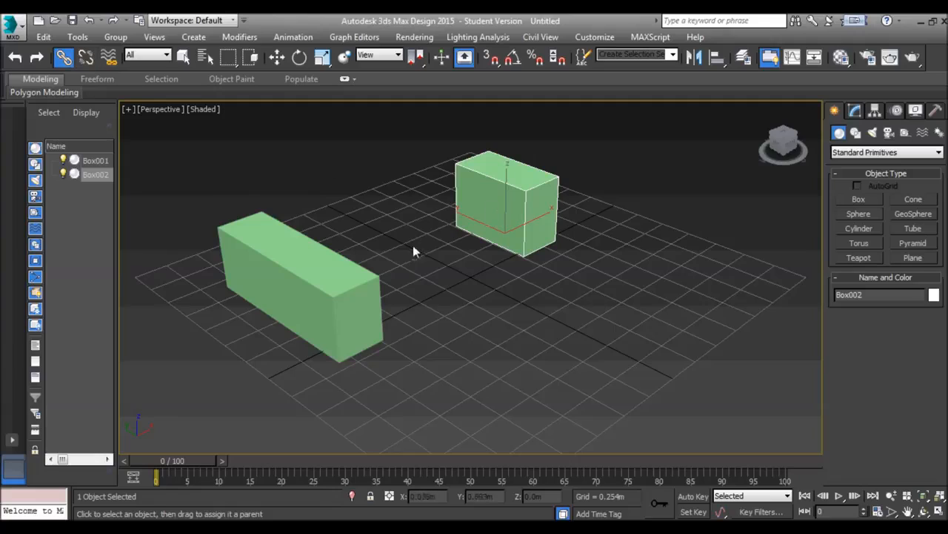
Select both boxes together, clear the selection and return to the Select Object tool
left_click(371, 202)
left_click(508, 191)
left_click(337, 295, "ctrl")
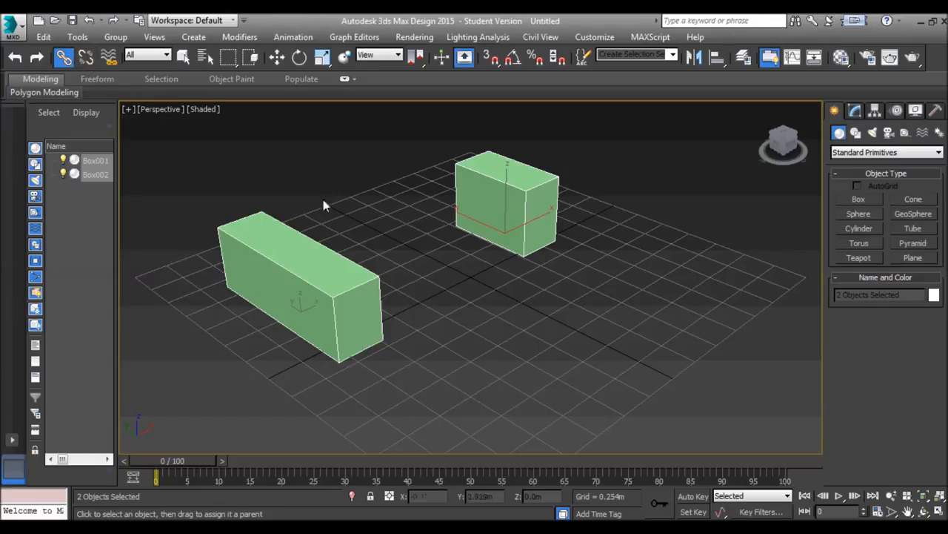
left_click(373, 230)
left_click(183, 56)
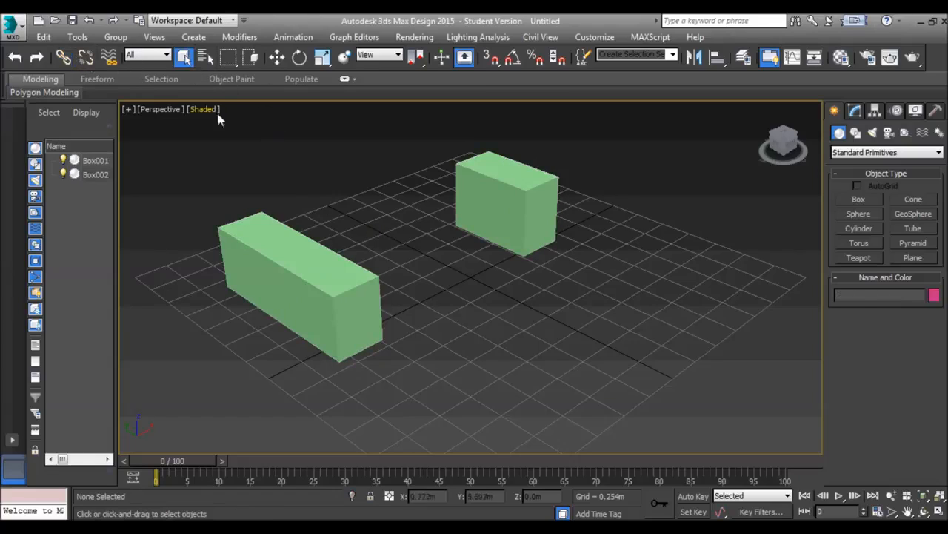
Move the longer box and then the shorter box a short distance across the perspective view
left_click(314, 272)
key("w")
left_click_drag(314, 273, 492, 273)
left_click(507, 219)
left_click_drag(507, 221, 536, 239)
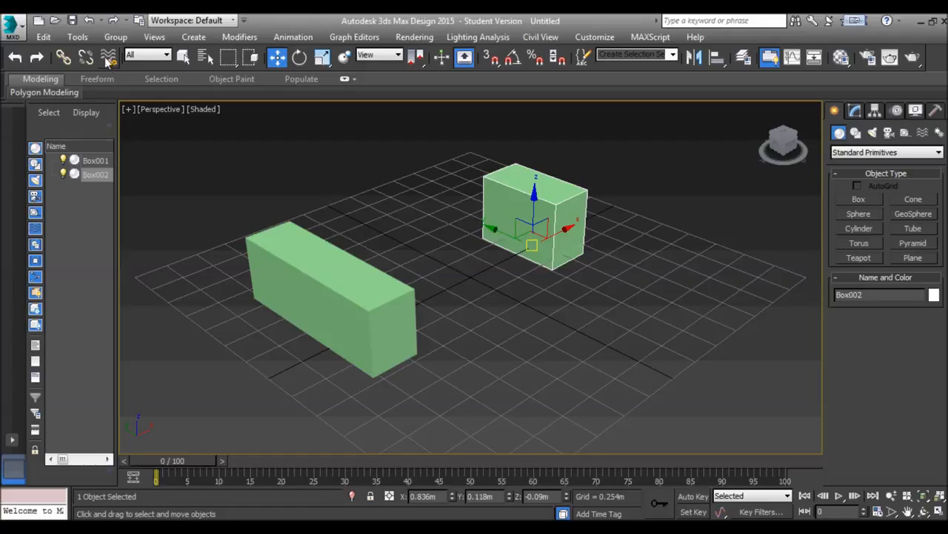
Restrict the selection filter to Warps and try to select the two boxes individually and by region
left_click(148, 57)
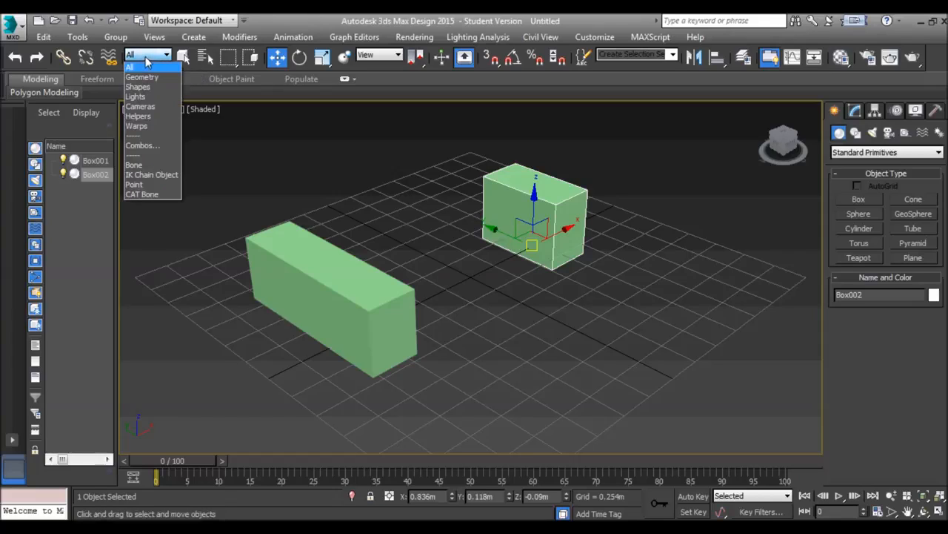
left_click(153, 127)
left_click(445, 260)
left_click(270, 324)
left_click_drag(551, 192, 381, 294)
left_click_drag(537, 207, 305, 384)
left_click_drag(576, 191, 360, 384)
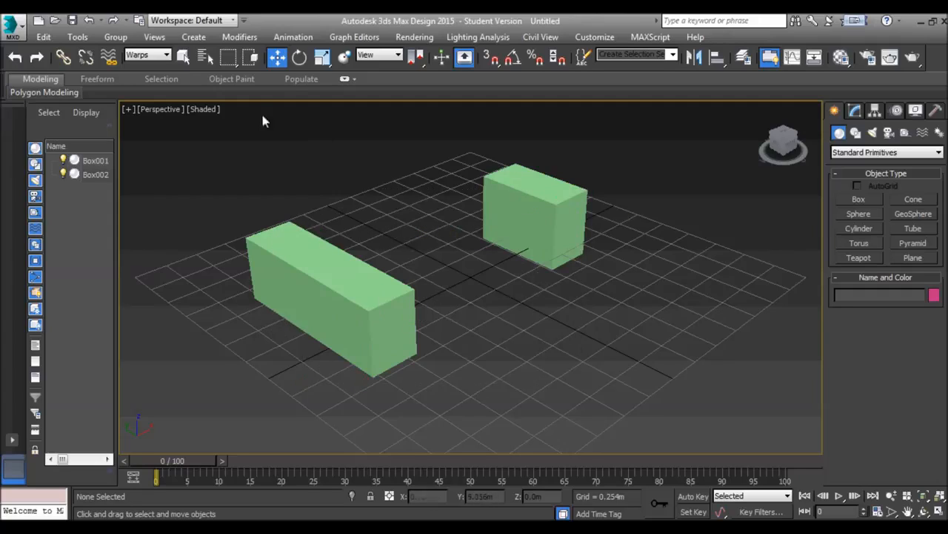
Set the selection filter to Geometry, try picking the boxes in the viewport, and restore the filter to All
left_click(152, 60)
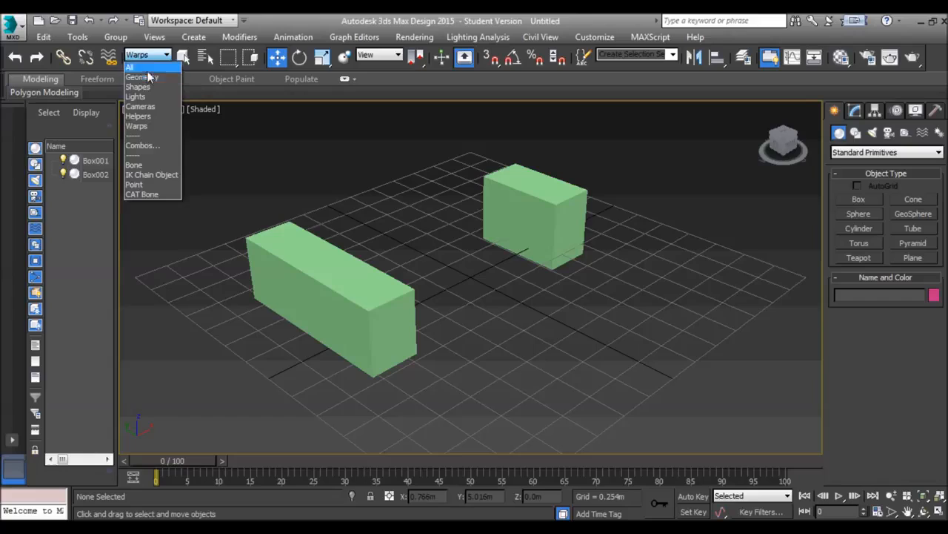
left_click(149, 74)
left_click(380, 312)
left_click(549, 212)
left_click(457, 288)
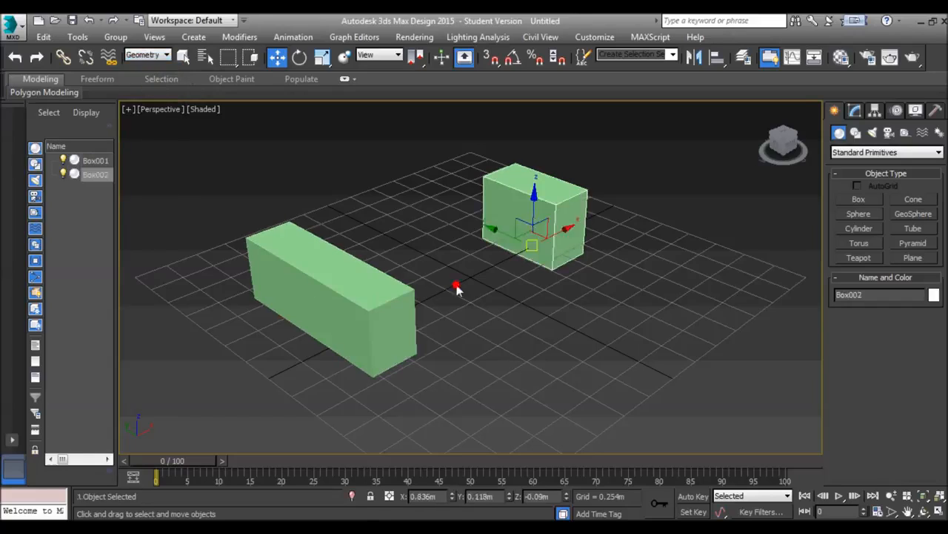
left_click(167, 58)
left_click(157, 67)
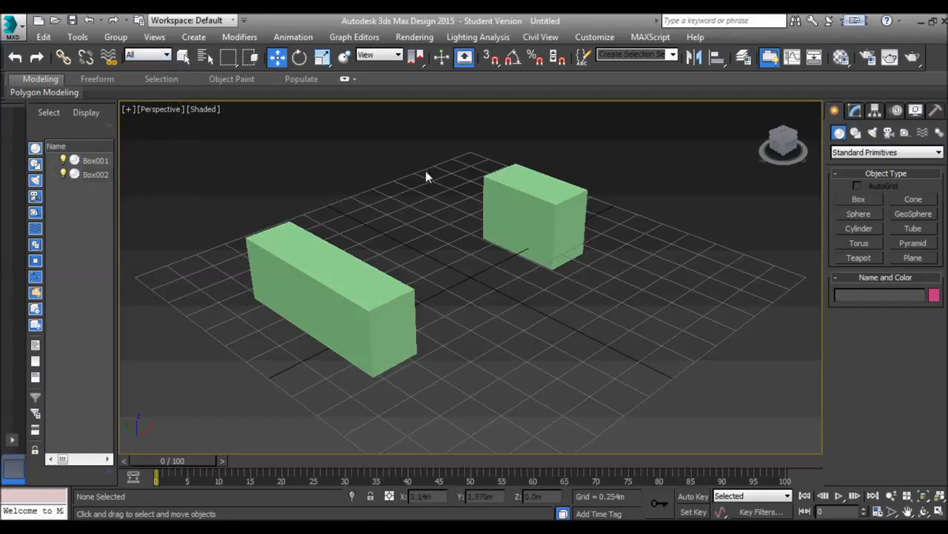
Select and deselect the boxes one at a time with the Select Object tool, leaving nothing selected
left_click(183, 61)
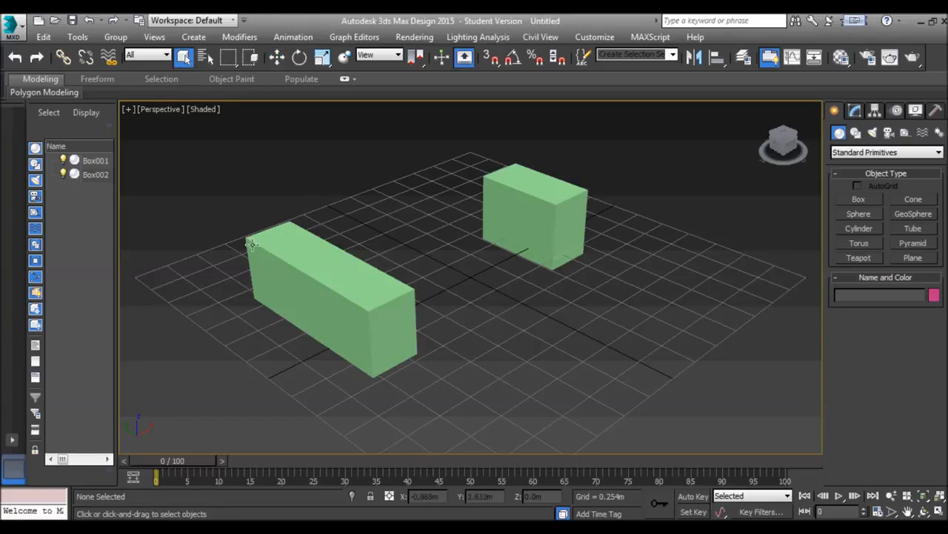
left_click(523, 226)
left_click(450, 214)
left_click(563, 222)
left_click(391, 237)
left_click(585, 220)
left_click(469, 241)
left_click(512, 218)
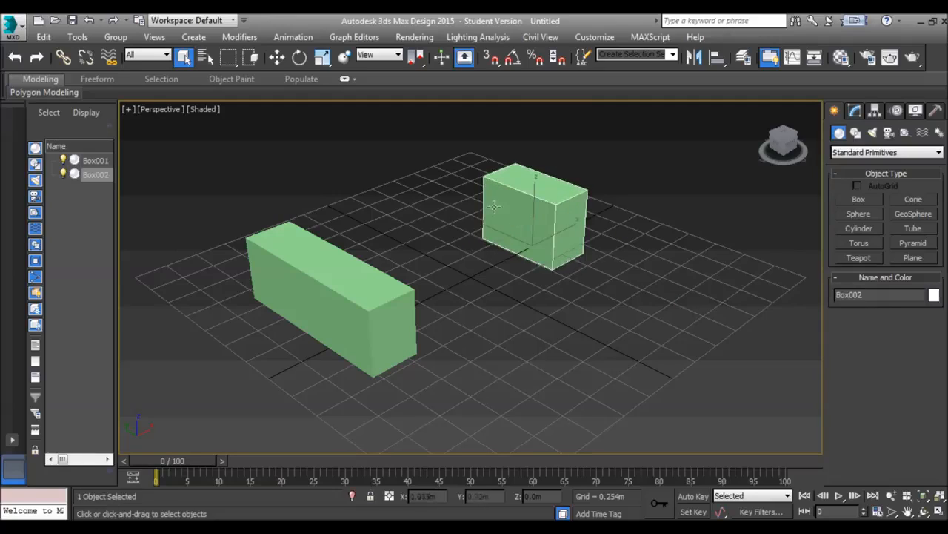
left_click(361, 272)
left_click(375, 219)
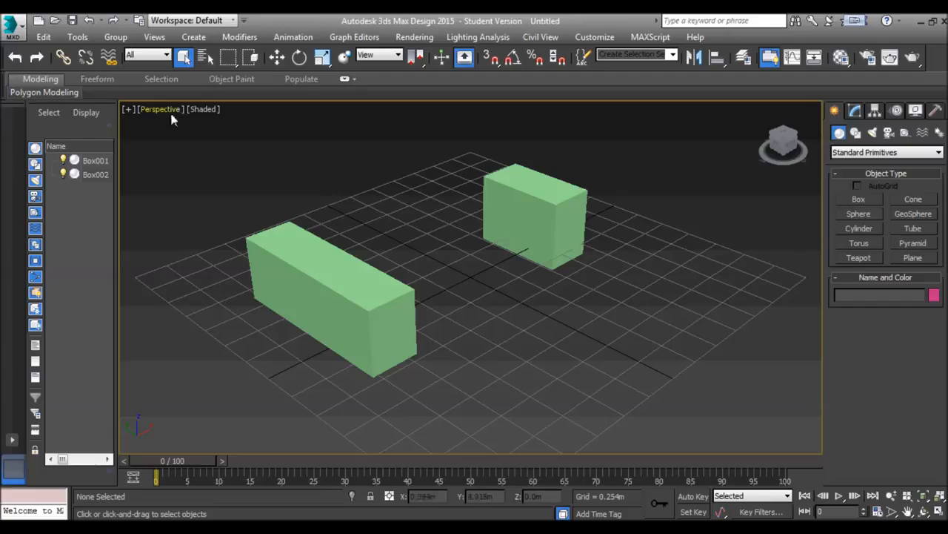
Select Box002 by name from the list of scene objects
left_click(202, 57)
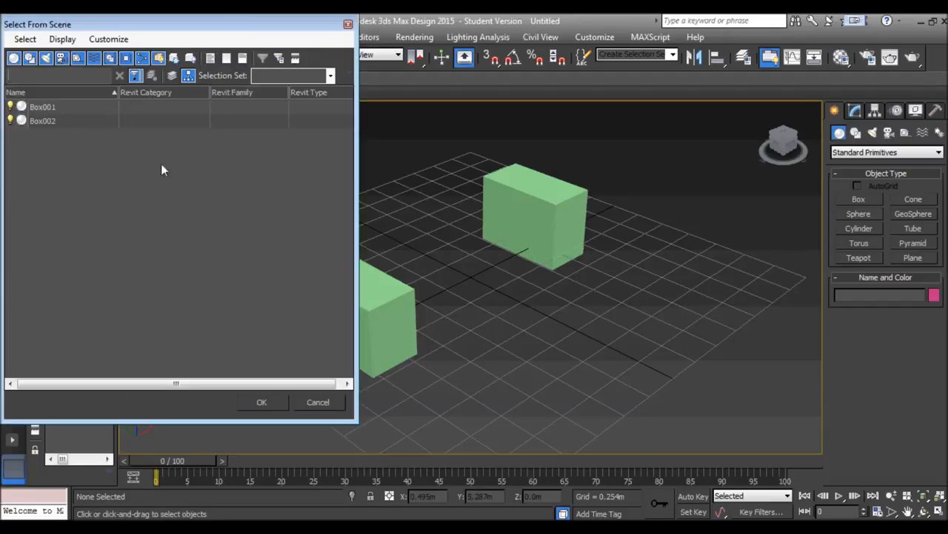
left_click(42, 126)
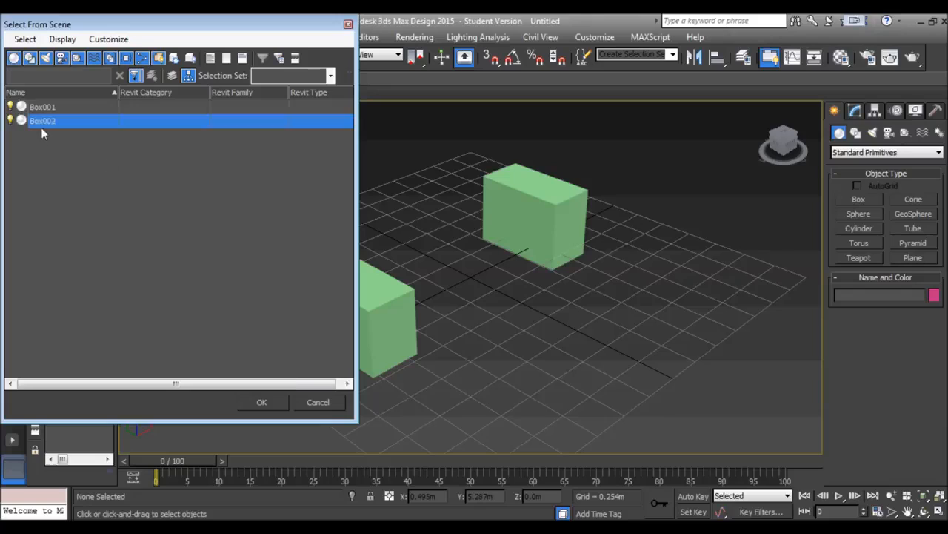
left_click(263, 402)
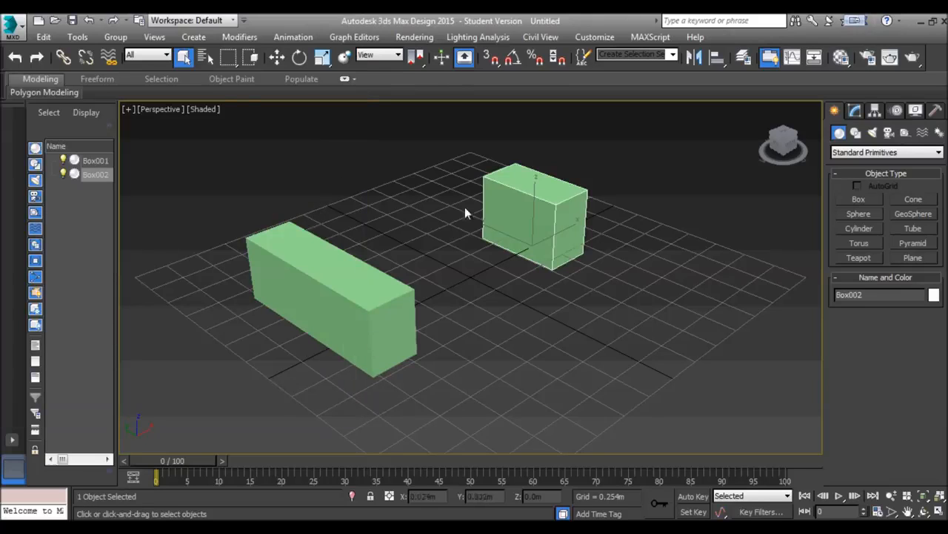
Try the circular selection region, return to the rectangular one and draw a region around the shorter box, clearing the selection at the end
left_click(228, 61)
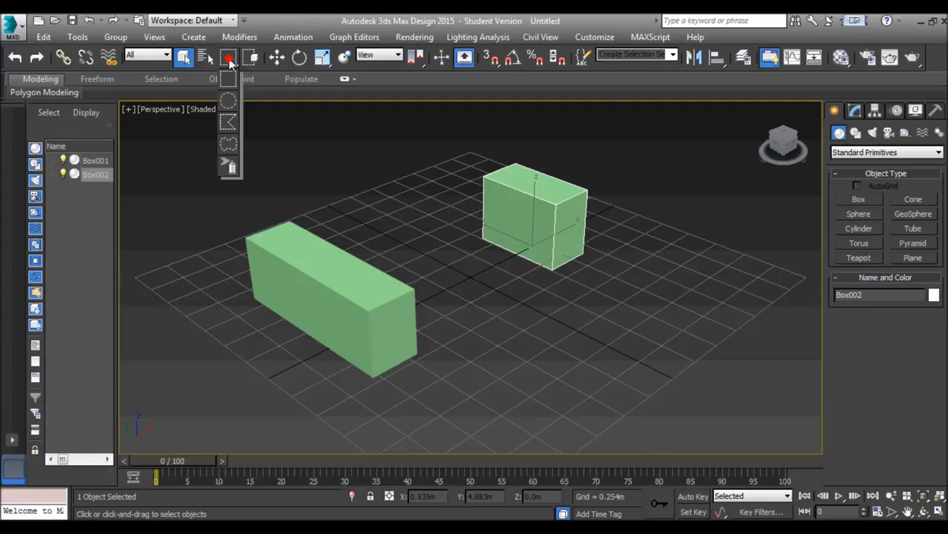
left_click_drag(230, 63, 231, 107)
mouse_move(461, 146)
left_mouse_down()
mouse_move(565, 275)
mouse_move(451, 166)
mouse_move(454, 152)
left_mouse_up()
left_click_drag(231, 63, 229, 78)
left_click_drag(453, 156, 589, 269)
left_click(377, 142)
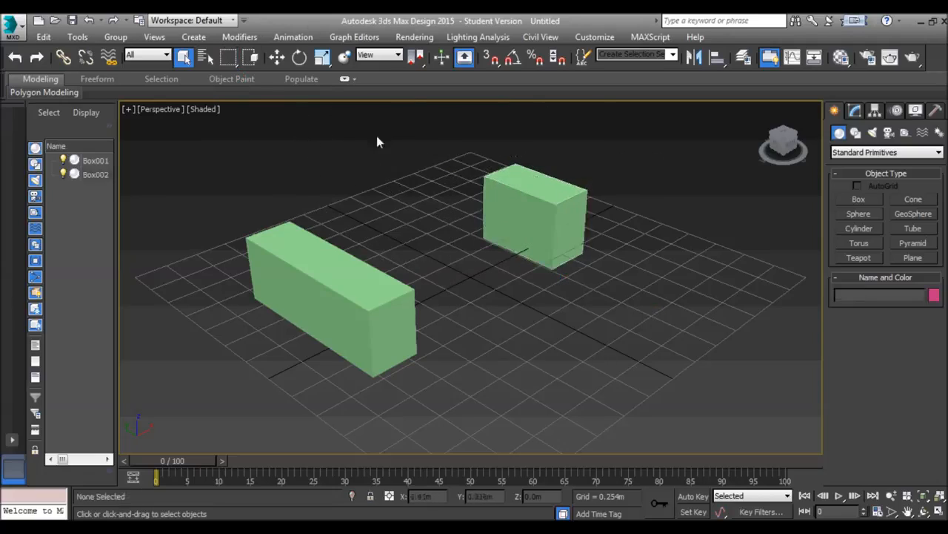
Test Window against Crossing selection by drawing regions over the boxes, ending with an empty selection in Crossing mode
left_click(253, 58)
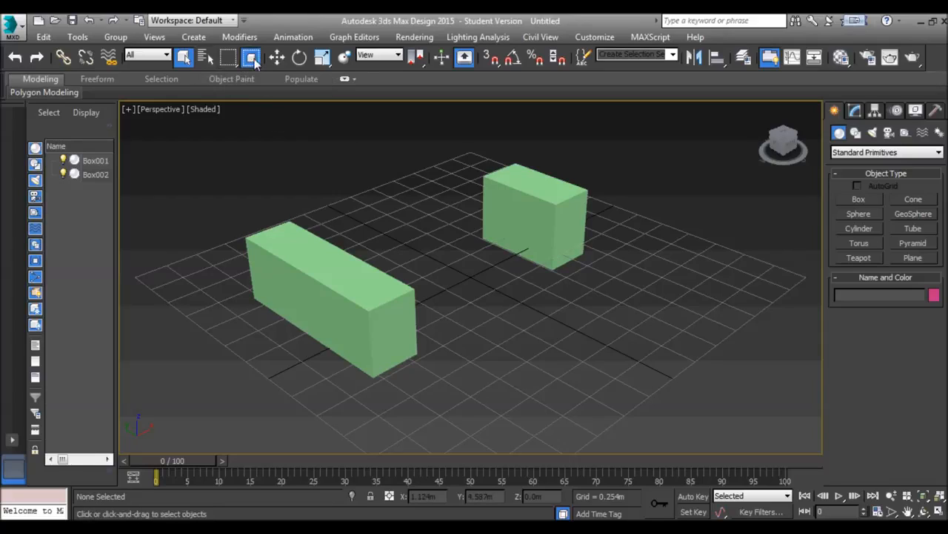
left_click_drag(455, 155, 463, 213)
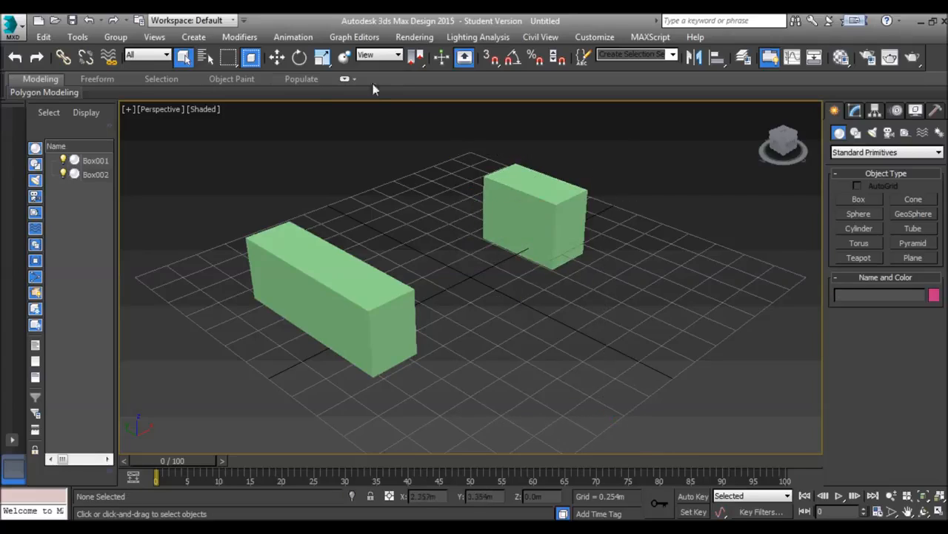
left_click(251, 60)
left_click_drag(417, 140, 595, 415)
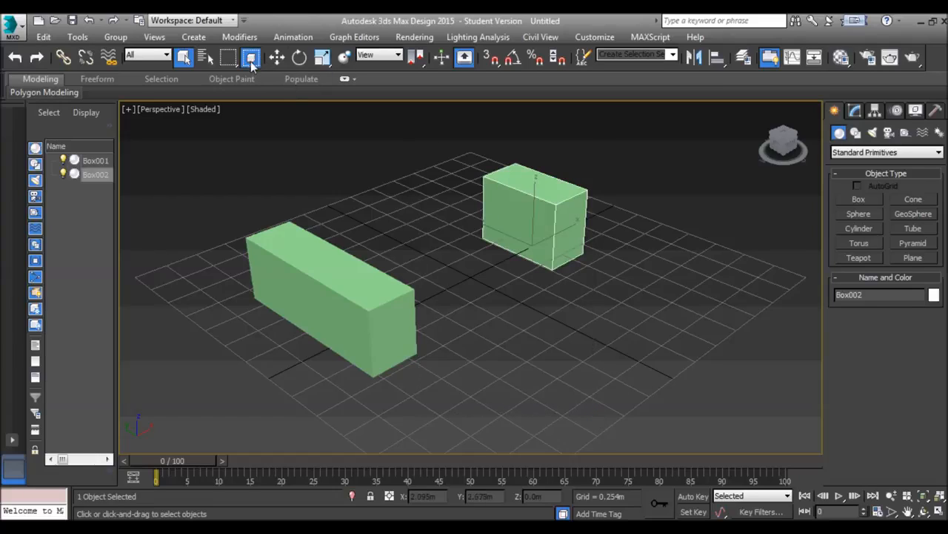
left_click(490, 138)
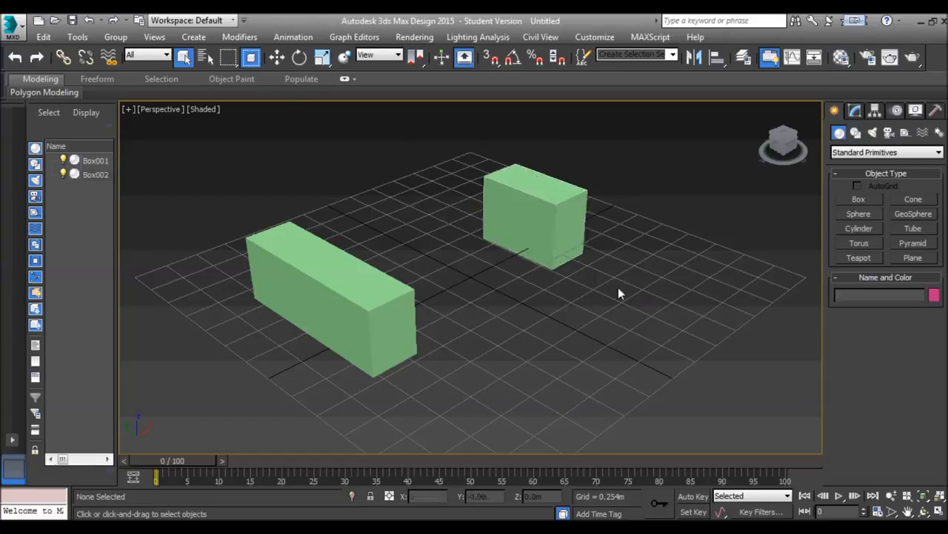
left_click(253, 59)
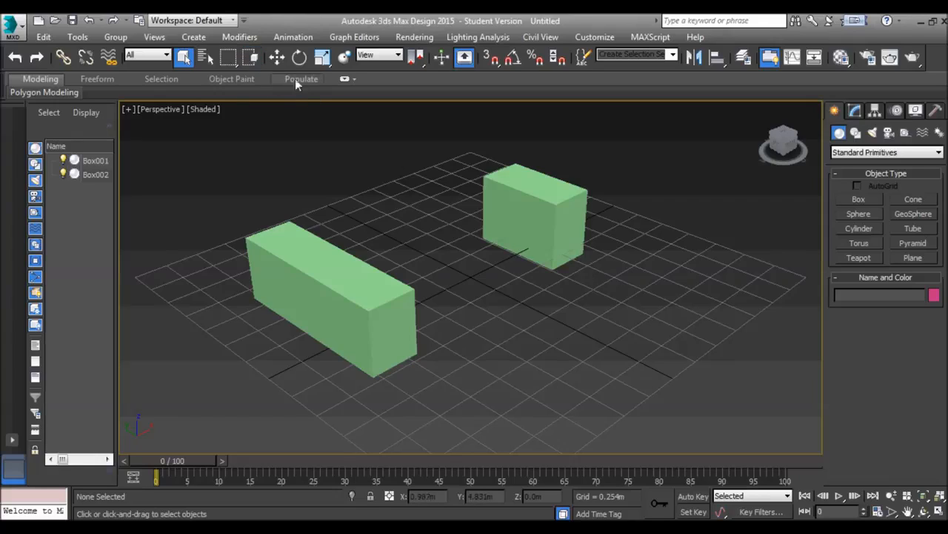
Select the shorter box and move it closer to the longer box, to about X 0.25 m, Y 0.63 m
left_click(529, 209)
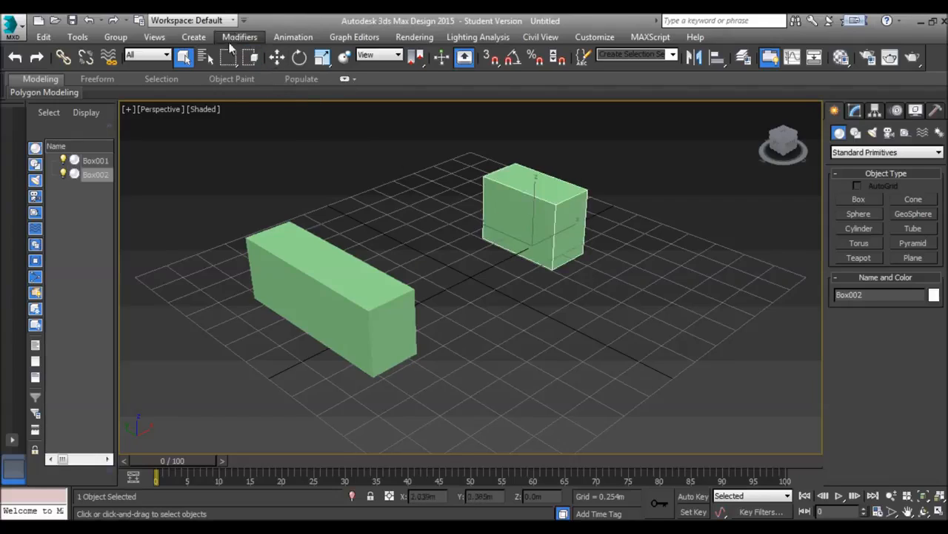
left_click(276, 57)
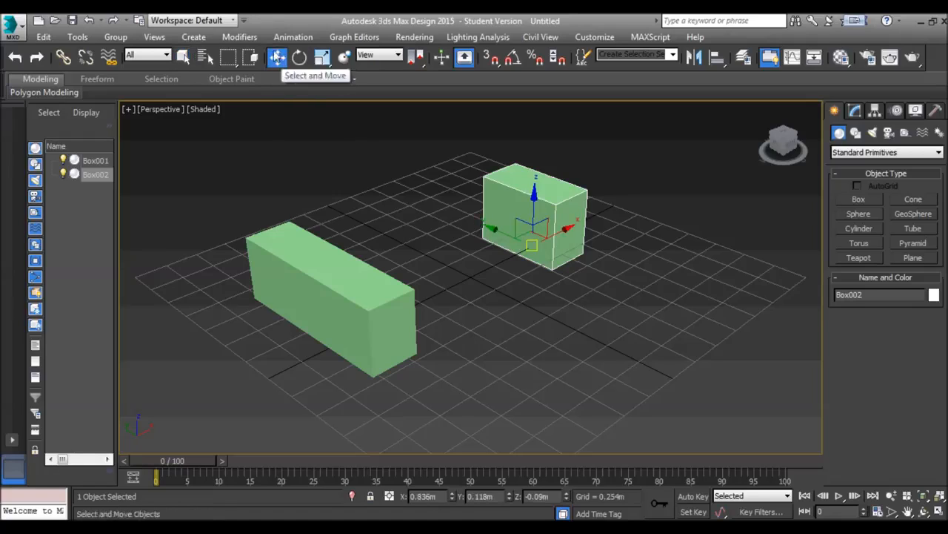
left_click_drag(532, 251, 466, 259)
left_click_drag(532, 212, 470, 289)
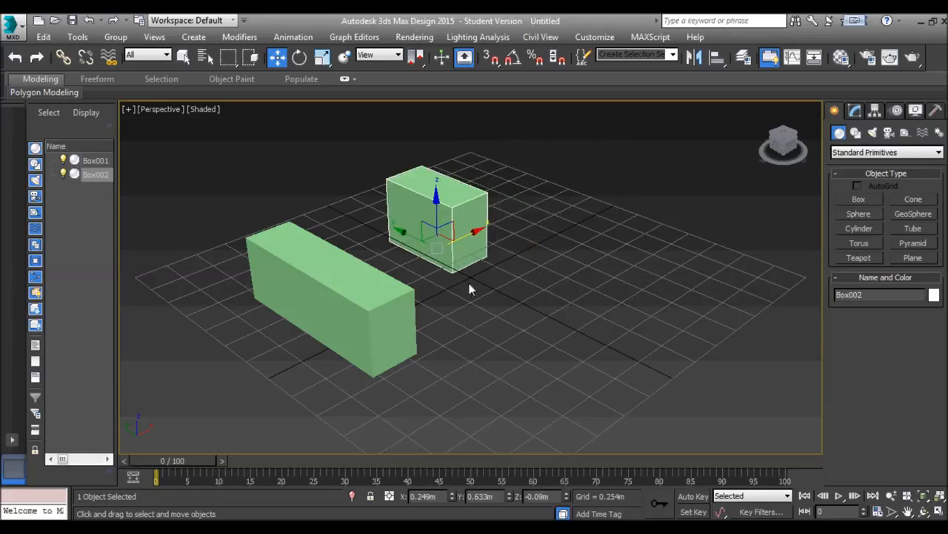
Rotate the shorter box freely with the Rotate tool, and then undo the rotation
left_click(299, 58)
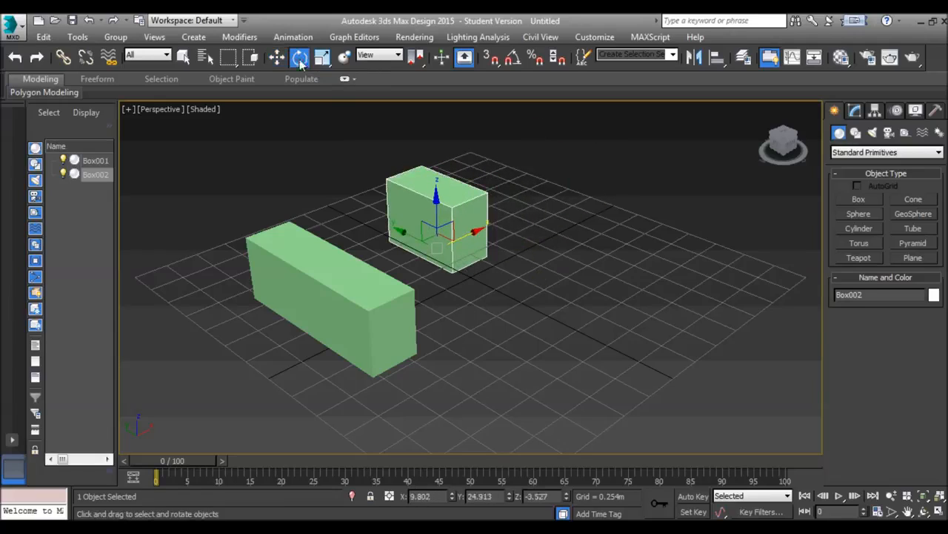
left_click_drag(415, 222, 429, 295)
mouse_move(463, 217)
left_mouse_down()
mouse_move(431, 177)
mouse_move(468, 232)
left_mouse_up()
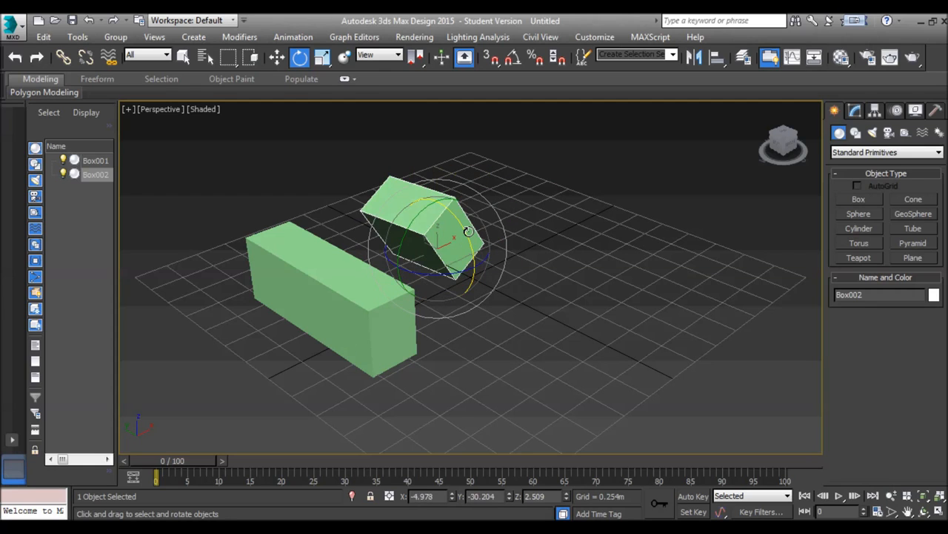
key("ctrl+z")
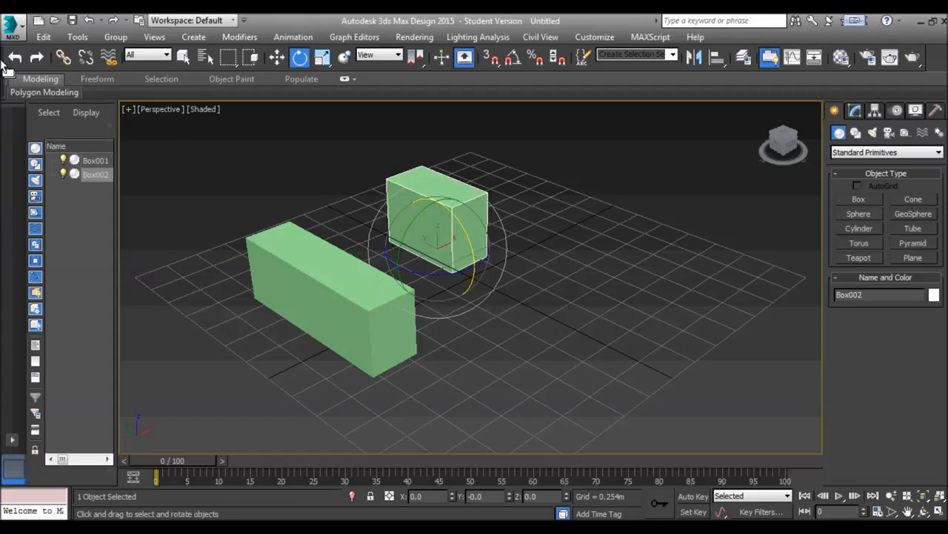
Uniformly scale the shorter box down to about 53 percent, and then undo the scaling
left_click(322, 58)
left_click_drag(472, 301, 461, 328)
left_click(854, 111)
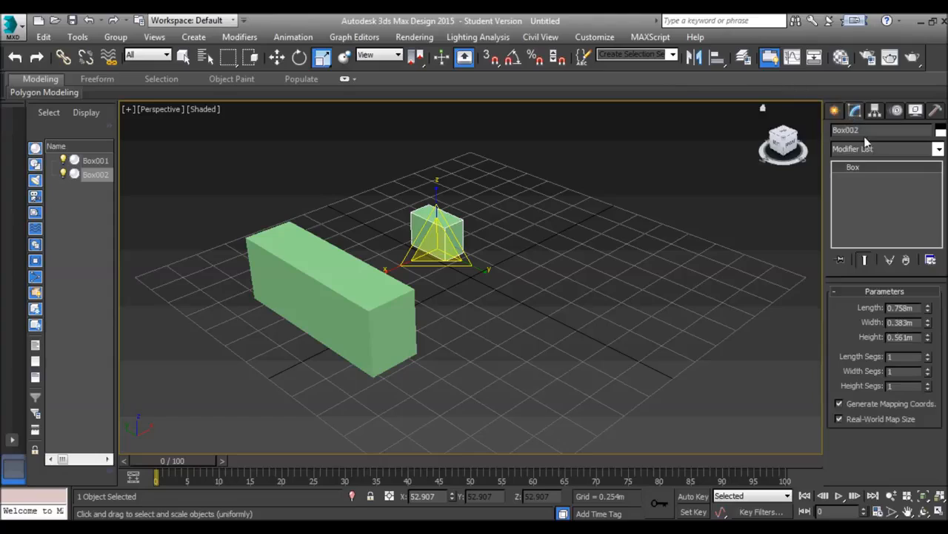
left_click_drag(429, 240, 446, 287)
key("ctrl+z")
key("ctrl+z")
key("ctrl+z")
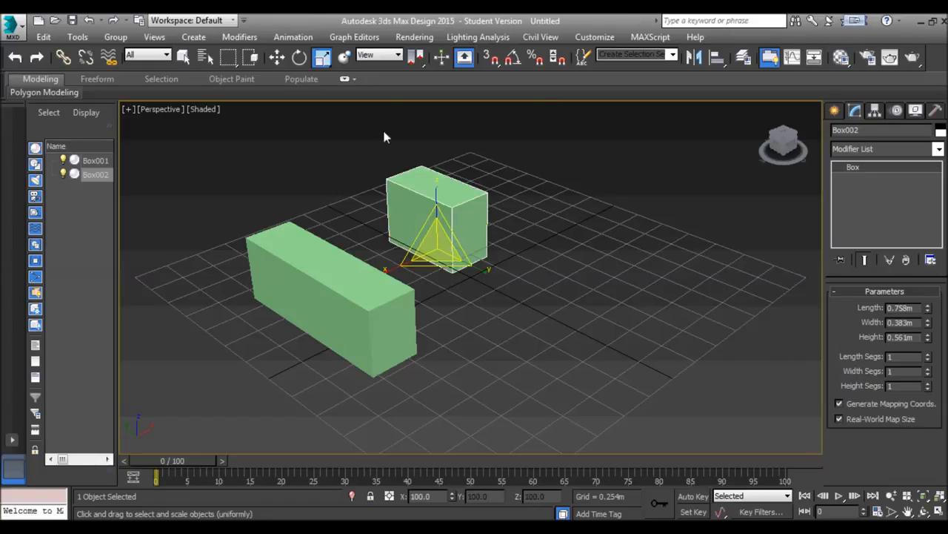
Place the shorter box on top of the longer box with Select and Place
left_click(346, 58)
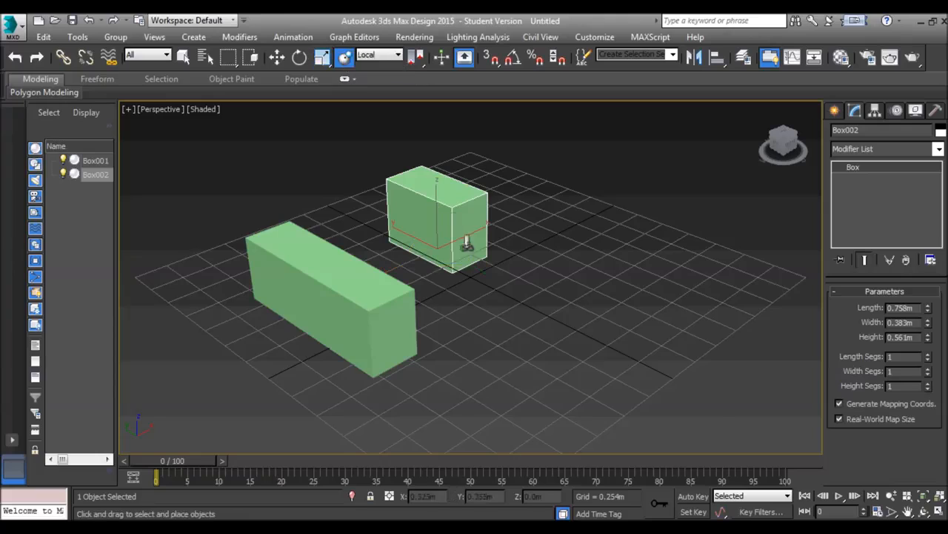
left_click_drag(442, 219, 326, 256)
middle_click_drag(396, 339, 315, 212, "alt")
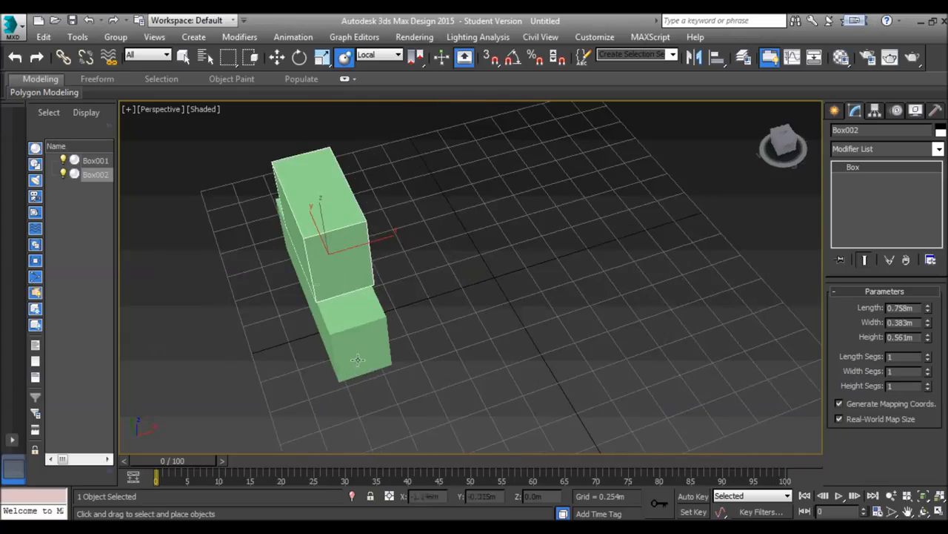
mouse_move(321, 215)
left_mouse_down()
mouse_move(313, 207)
mouse_move(311, 220)
left_mouse_up()
middle_click_drag(368, 212, 355, 110, "alt")
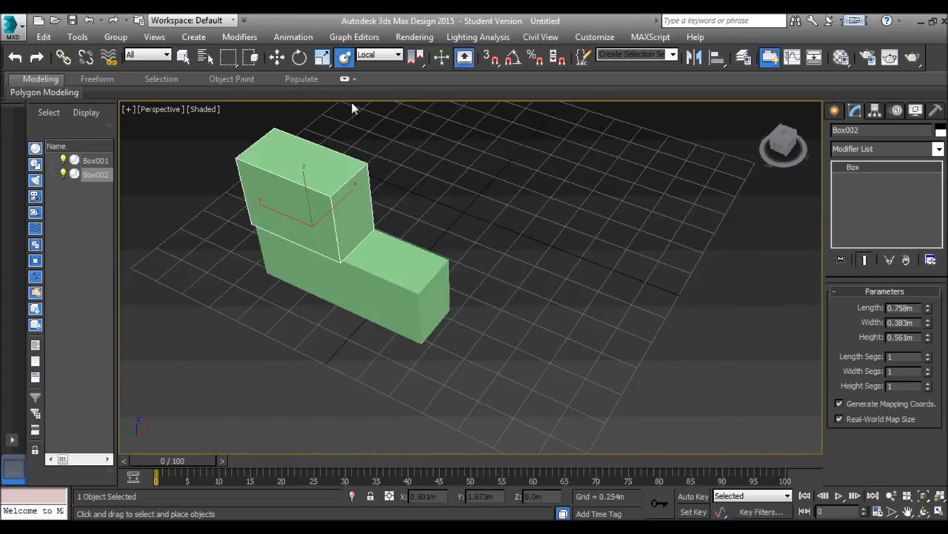
Place the shorter box back on the grid with Select and Place, at about X 0.07 m, Y -0.24 m
left_click(277, 58)
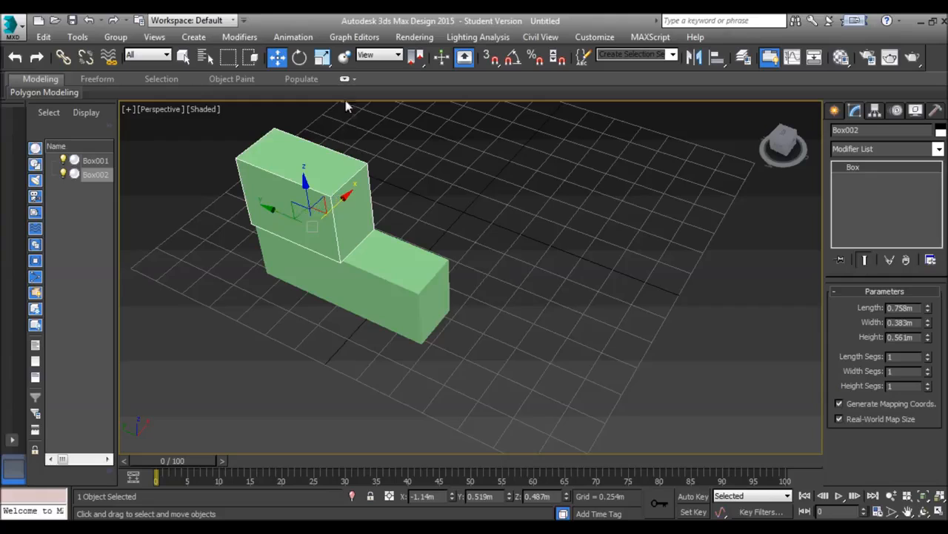
left_click(345, 58)
left_click_drag(335, 168, 479, 209)
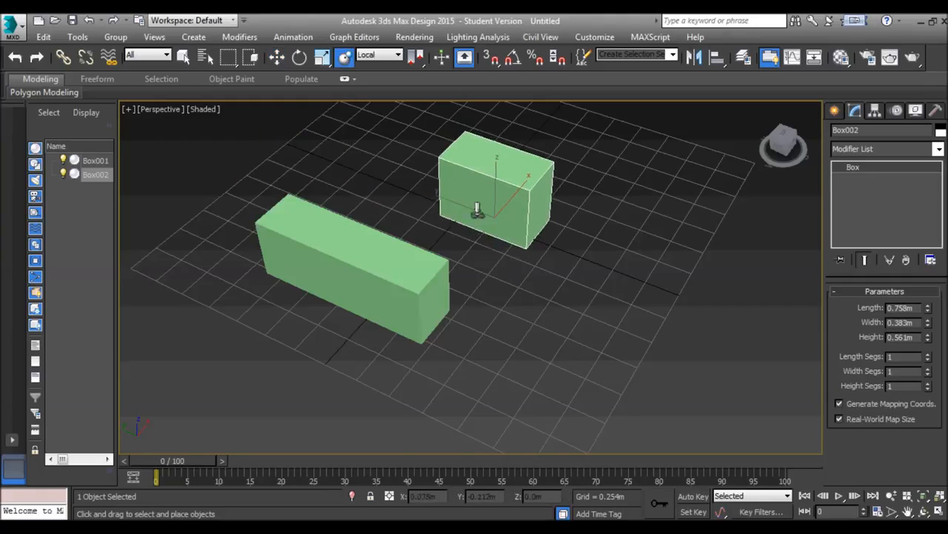
middle_click_drag(478, 250, 443, 168, "alt")
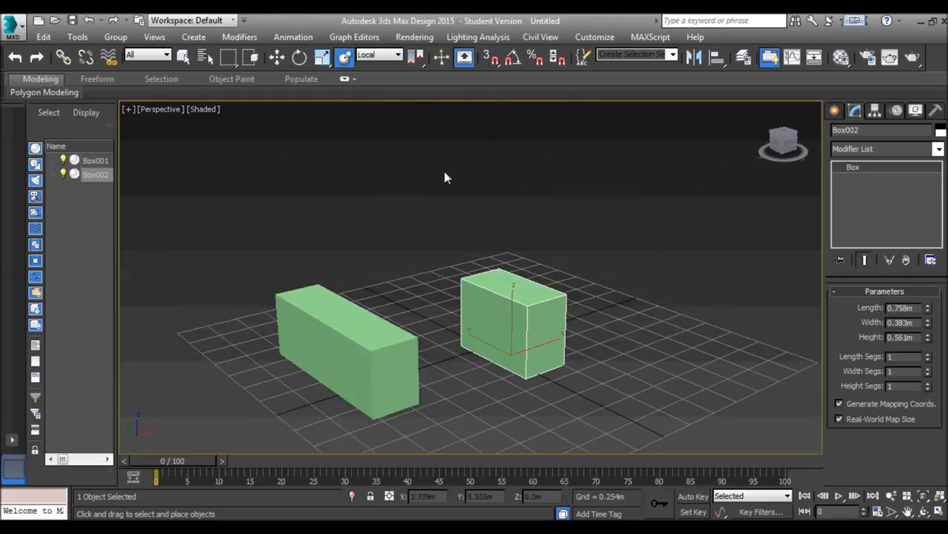
Activate the Move tool and switch its reference coordinate system to Local and back to View
left_click(183, 57)
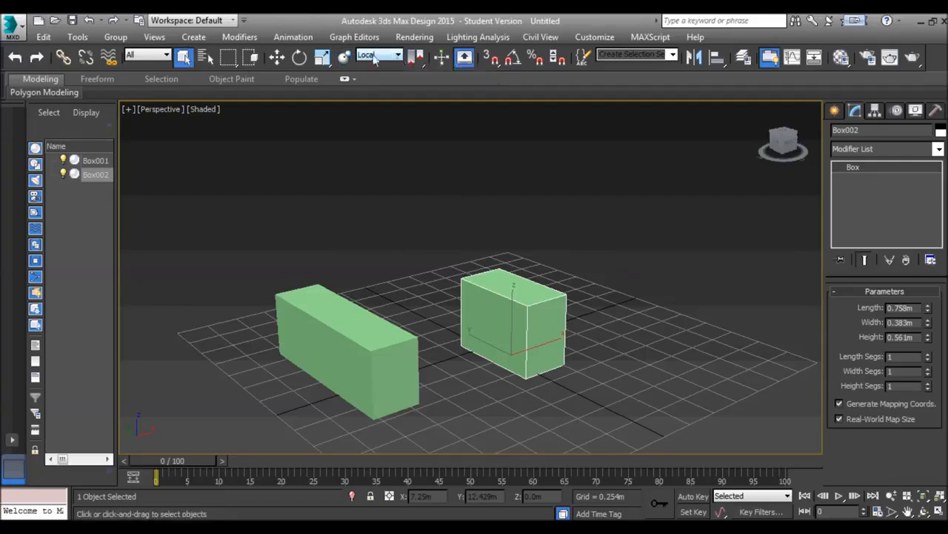
left_click(386, 57)
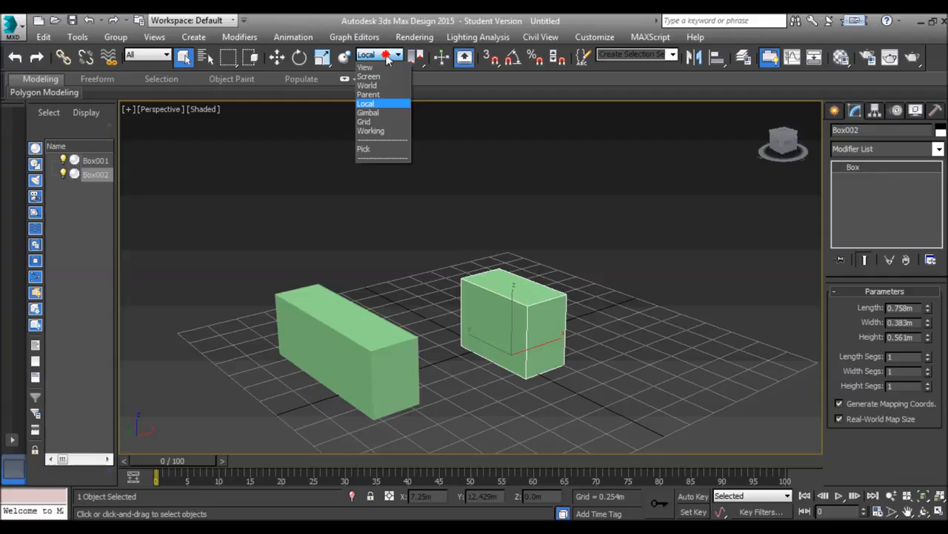
left_click(490, 220)
key("w")
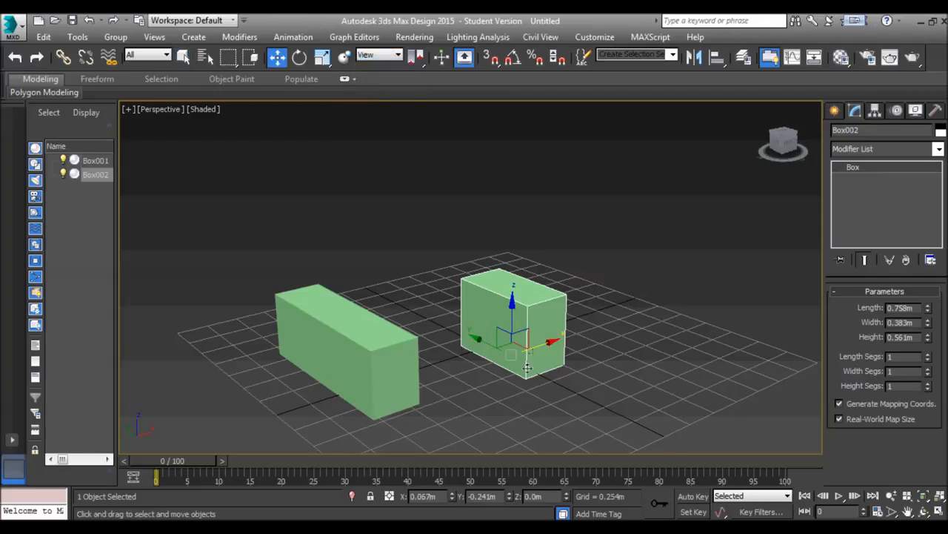
left_click(374, 55)
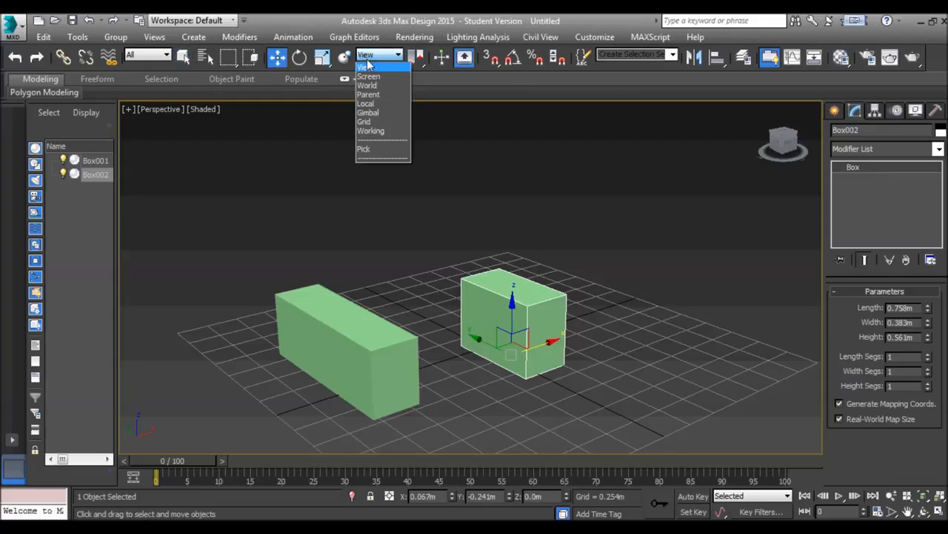
left_click(386, 104)
left_click(378, 55)
left_click(367, 67)
Set the reference coordinate system to World and move the shorter box along X to about 0.53 m
left_click(378, 55)
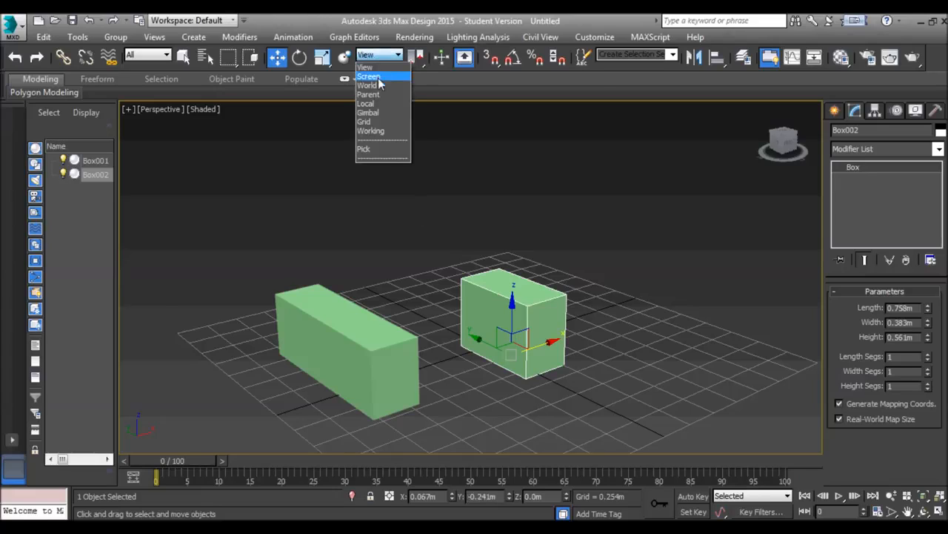
left_click(380, 85)
left_click(641, 307)
left_click(526, 313)
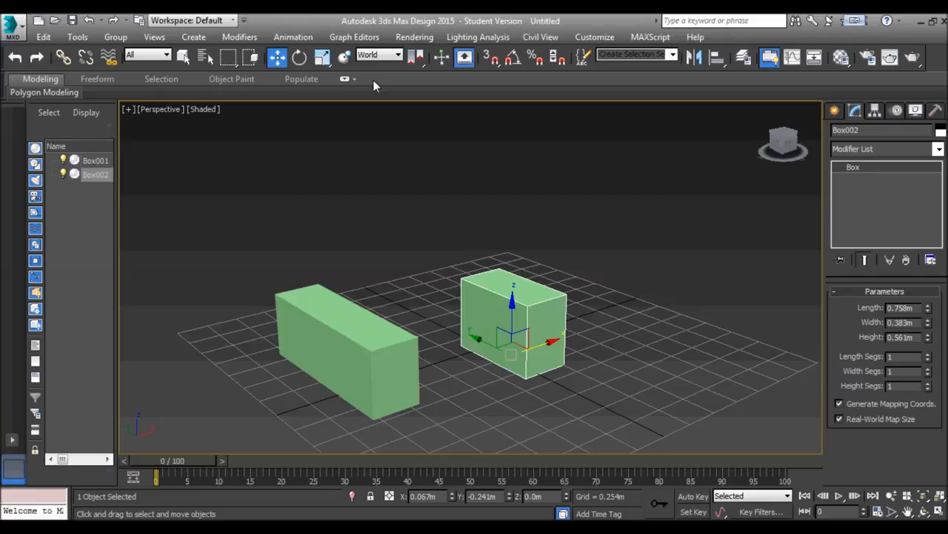
left_click_drag(552, 340, 598, 326)
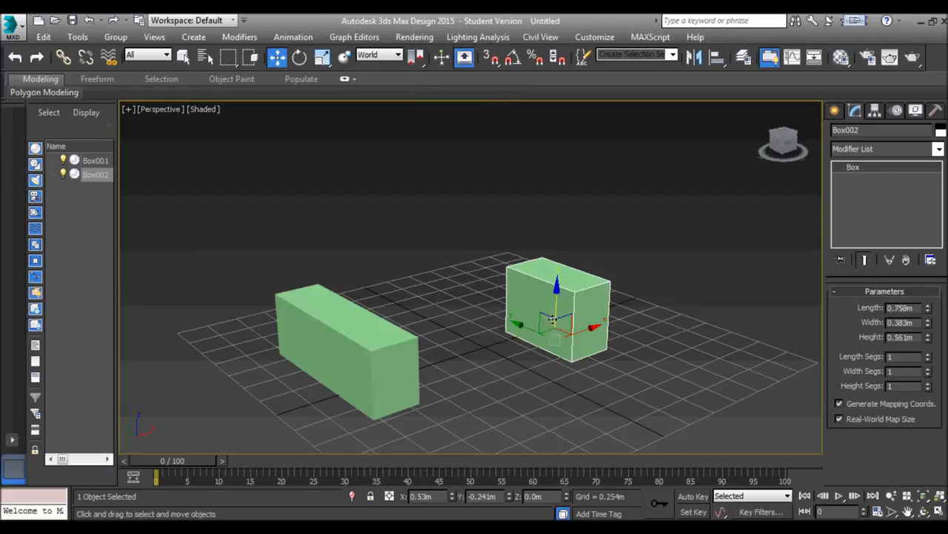
Try the selection and transform coordinate centers on the shorter box, return to its pivot point, and toggle Select and Manipulate on and off
left_click_drag(417, 62, 421, 108)
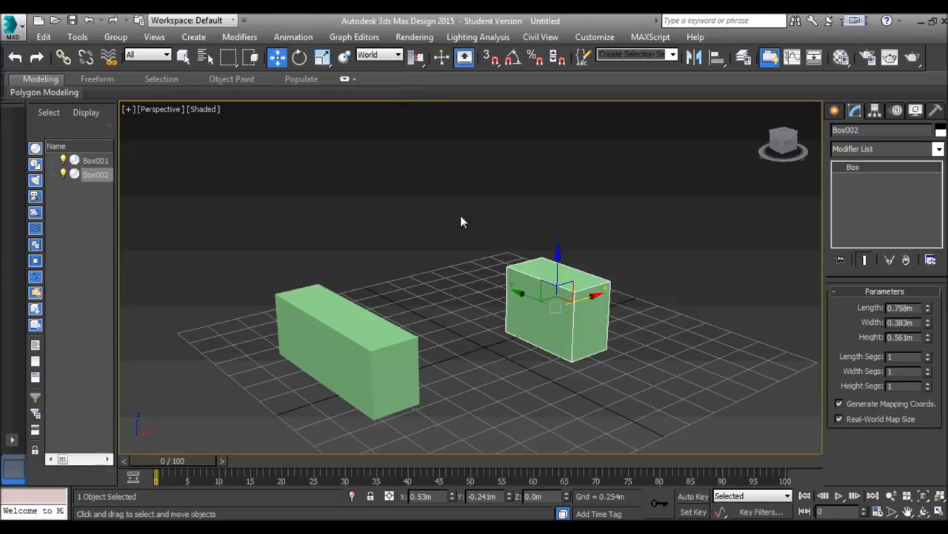
left_click_drag(417, 59, 419, 101)
left_click_drag(417, 65, 418, 124)
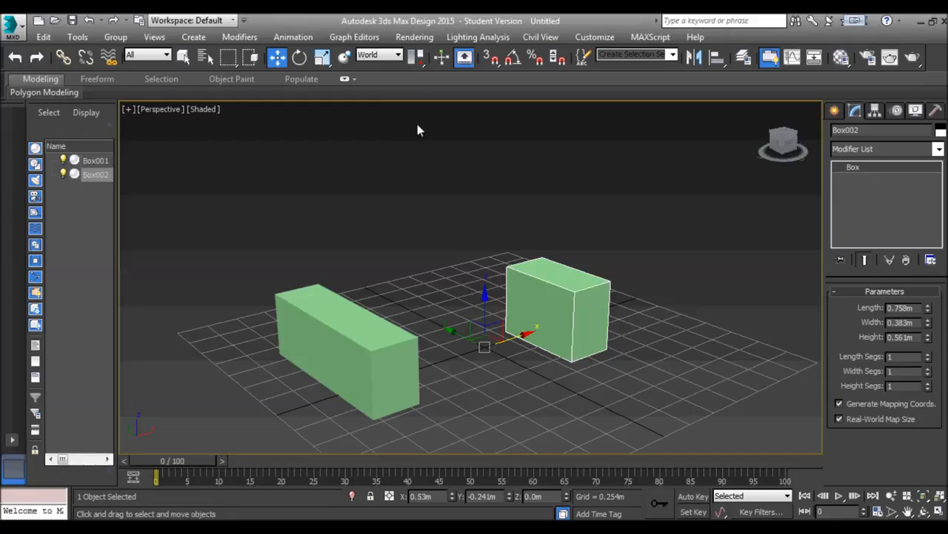
left_click_drag(417, 59, 417, 75)
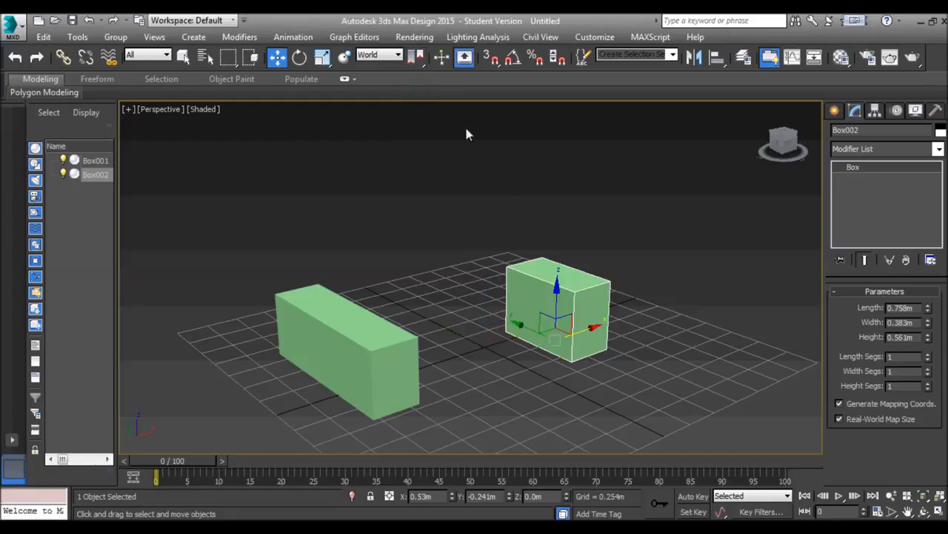
left_click(442, 60)
left_click(445, 59)
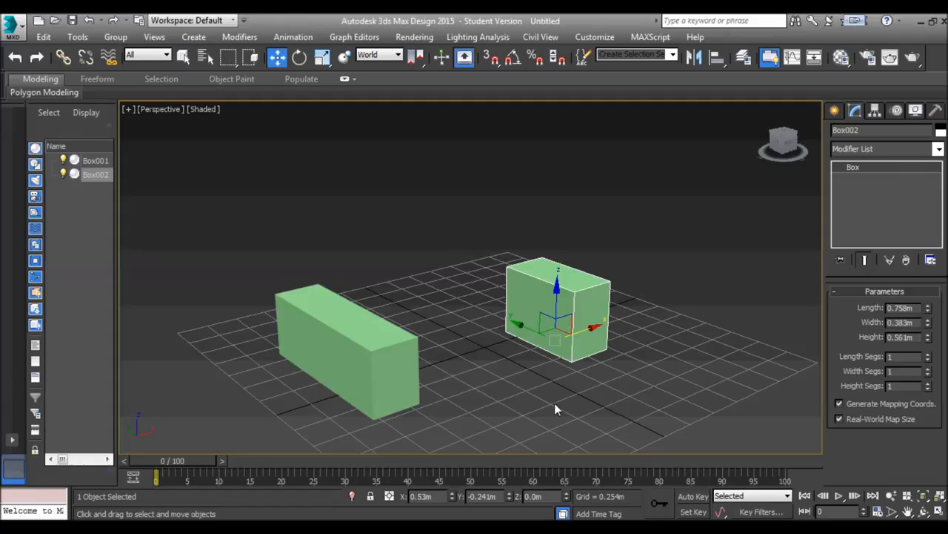
Review the snap types in the Grid and Snap Settings, and briefly raise the shorter box's length segments before returning them to 1
right_click(492, 64)
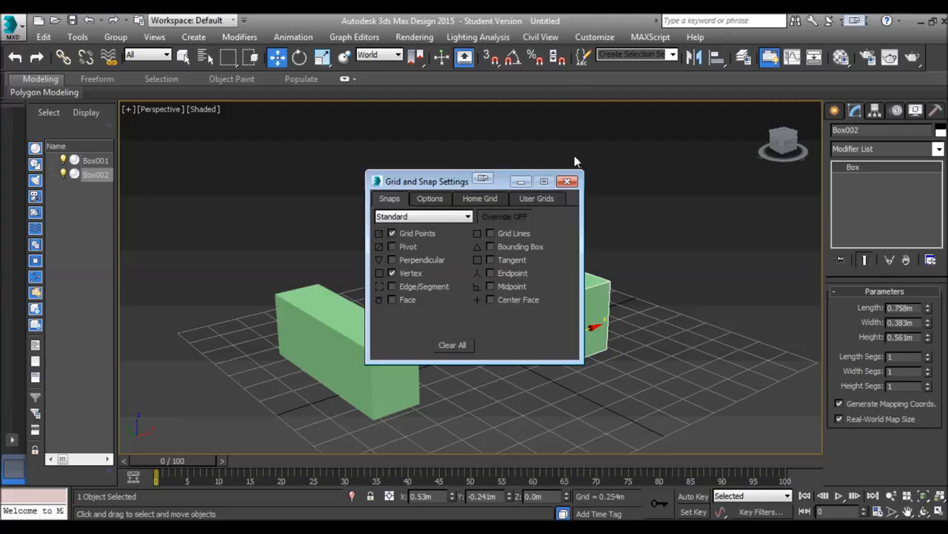
left_click(567, 181)
middle_click_drag(564, 261, 541, 268, "alt")
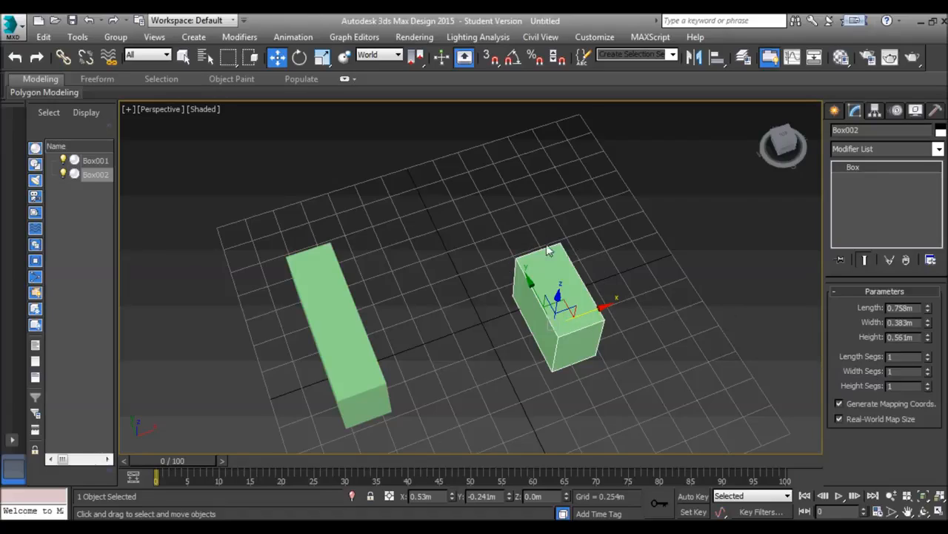
left_click(928, 353)
left_click(928, 360)
Turn on 3D snapping and move the shorter box along X by its lower corner vertex, to about X 0.70 m
left_click(490, 59)
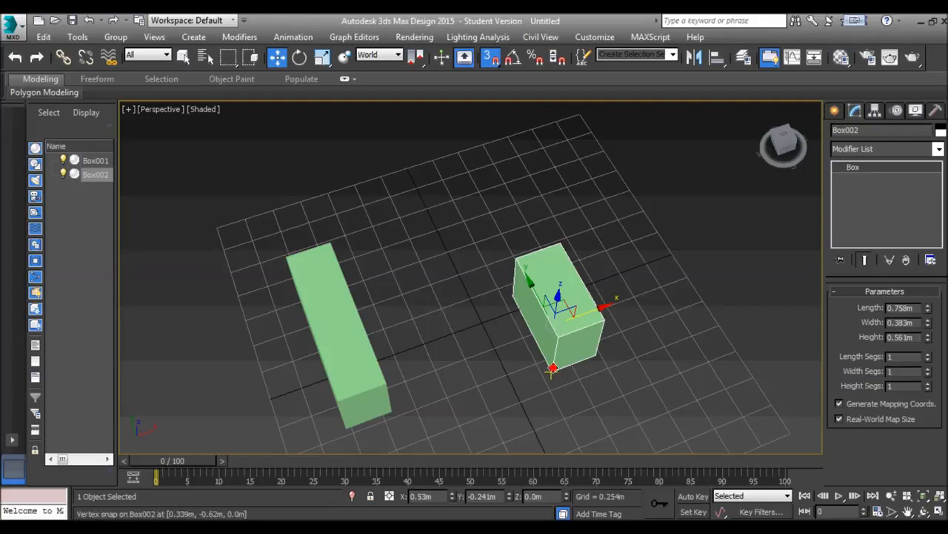
left_click_drag(552, 368, 482, 266)
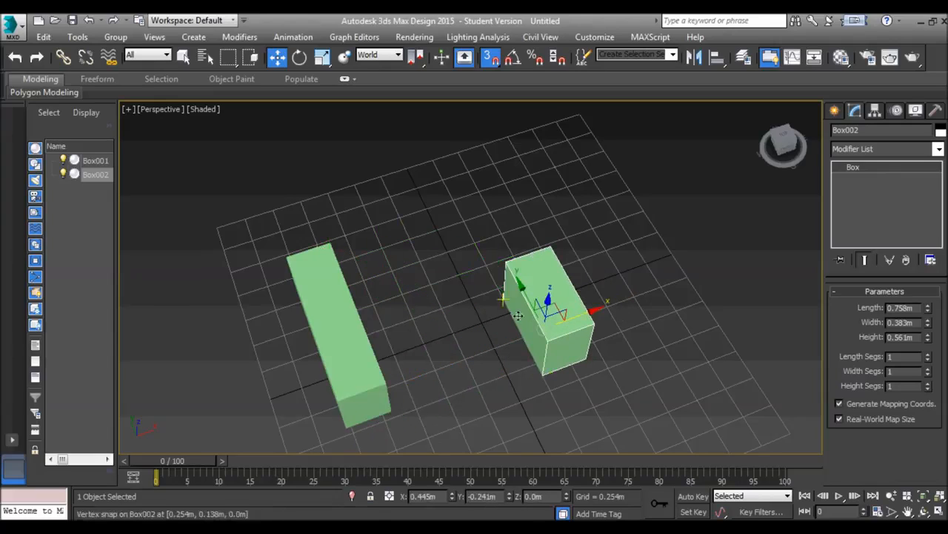
left_click_drag(542, 374, 538, 293)
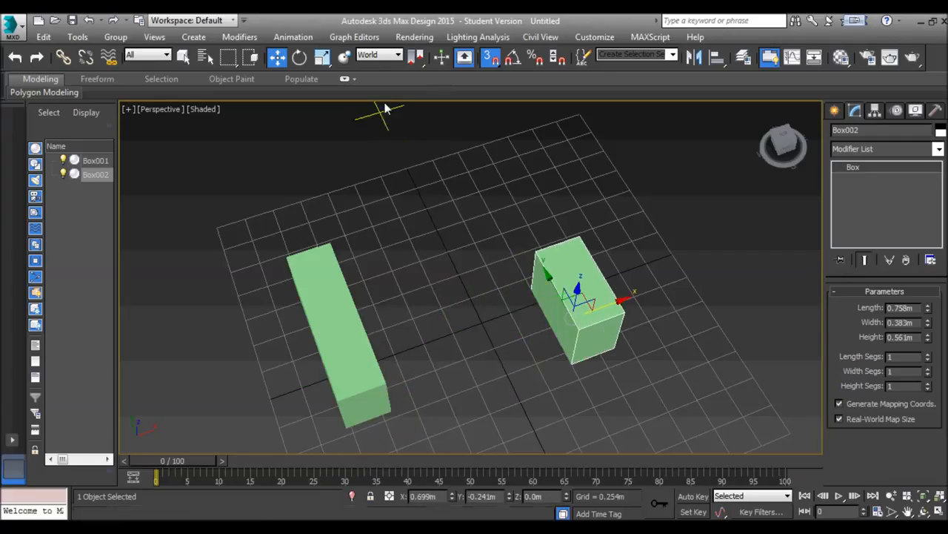
Recheck the snap types and snap the shorter box along X against the longer box, at about X -0.75 m
right_click(490, 57)
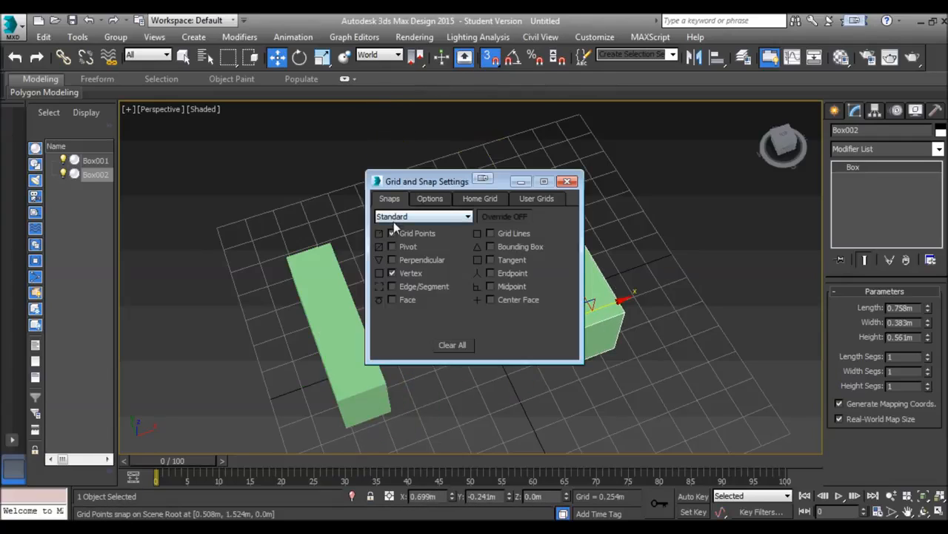
left_click(567, 180)
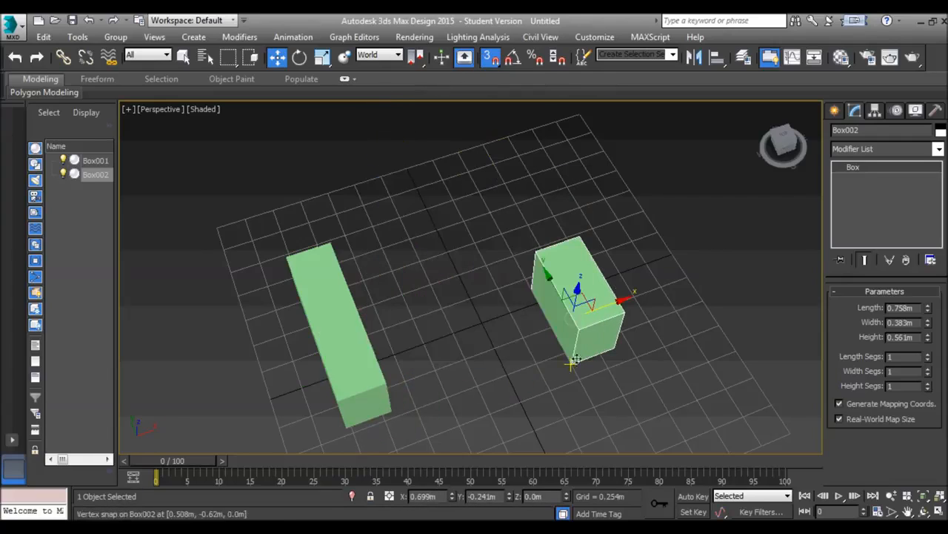
left_click_drag(575, 366, 463, 368)
middle_click_drag(462, 364, 489, 391, "alt")
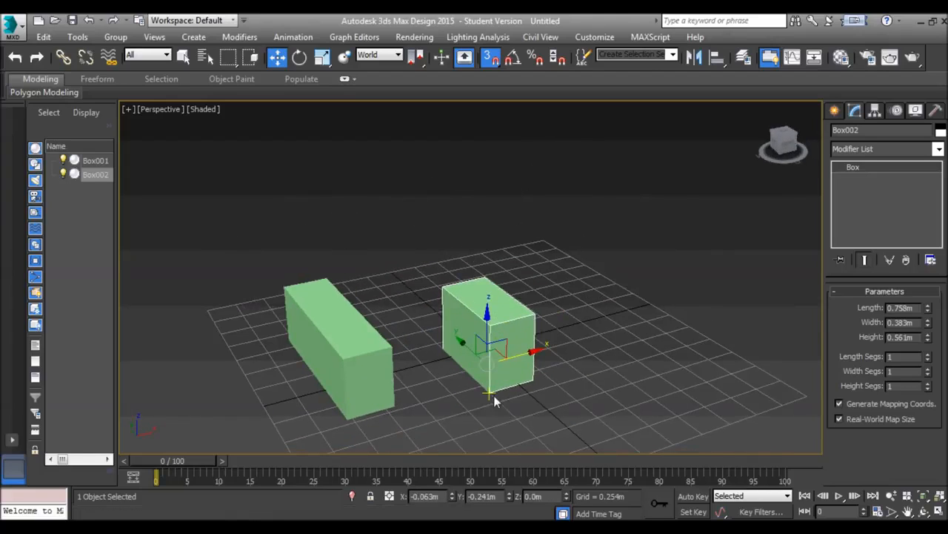
left_click_drag(489, 393, 397, 346)
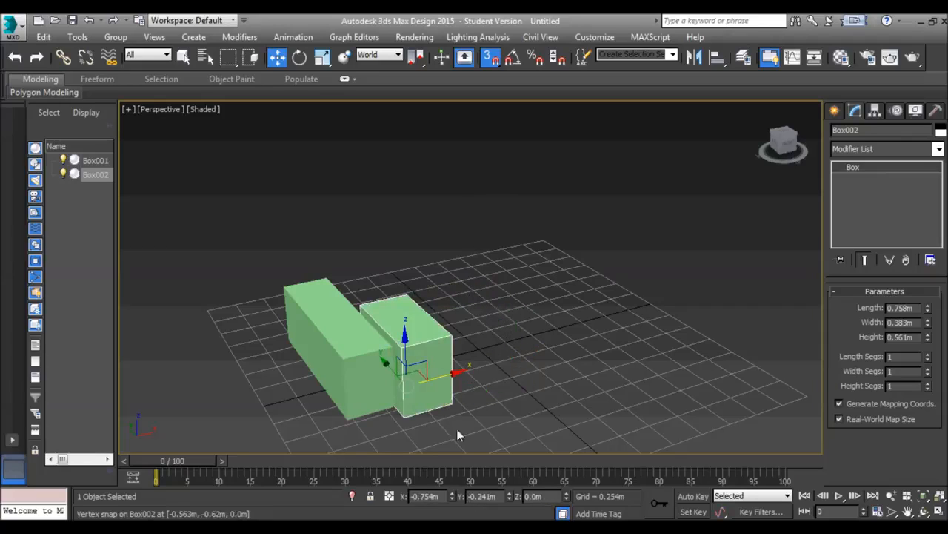
left_click_drag(405, 415, 388, 349)
Turn off 3D snapping and move the shorter box freely along X to about 0.78 m
left_click(490, 60)
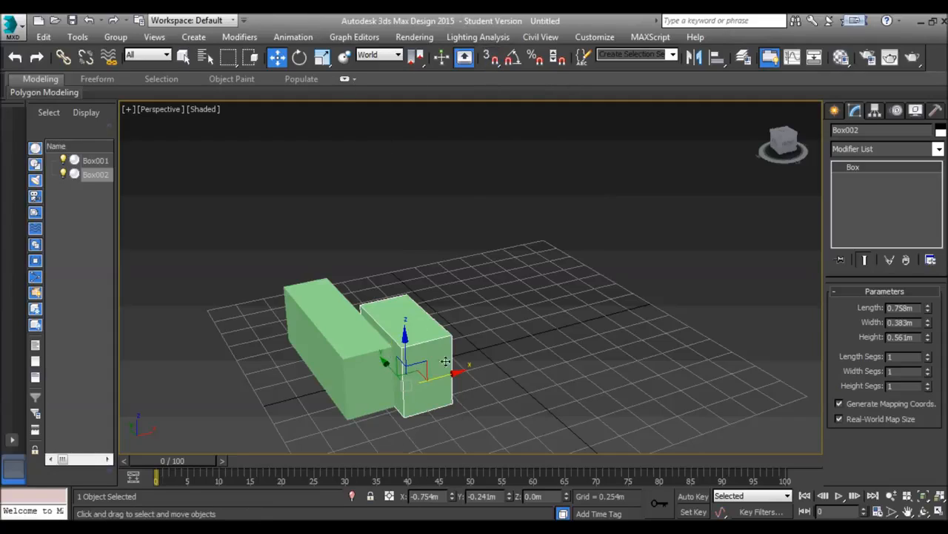
left_click_drag(451, 378, 615, 328)
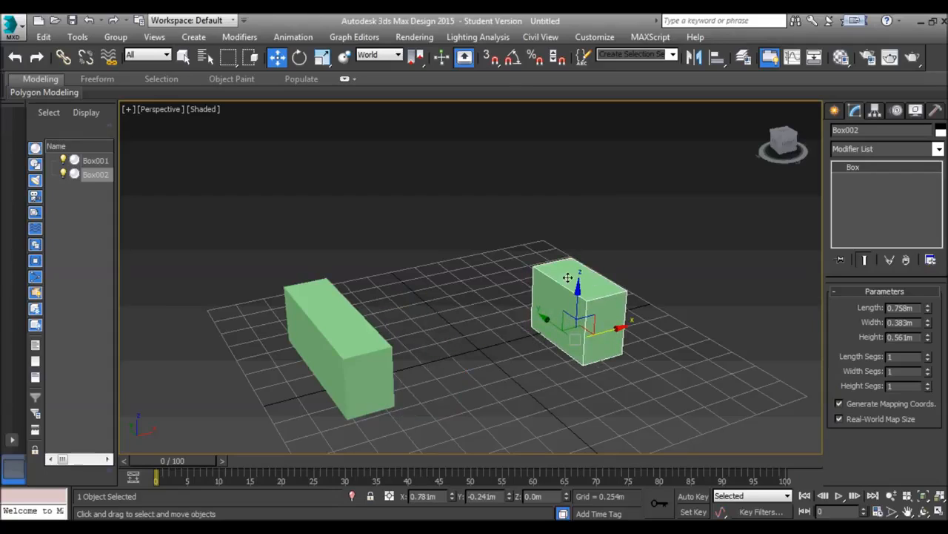
Turn on Angle Snap, rotate the shorter box 20 degrees about Y, and rotate it back to 0
left_click(518, 59)
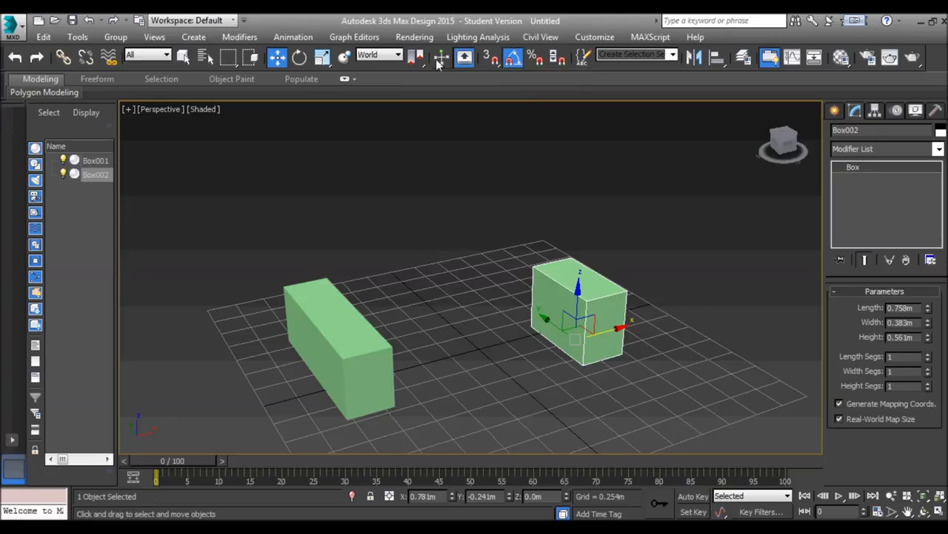
left_click(300, 57)
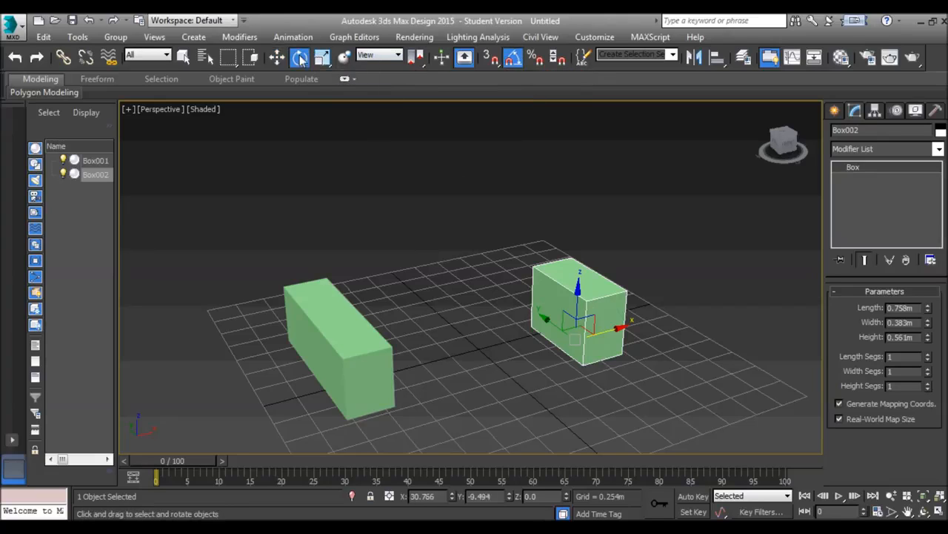
left_click_drag(532, 341, 530, 319)
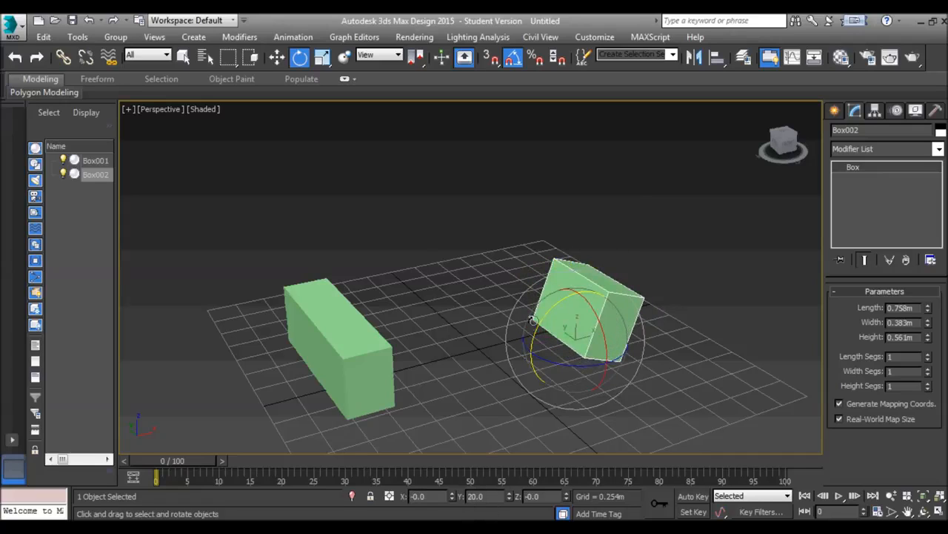
mouse_move(536, 328)
left_mouse_down()
mouse_move(548, 315)
mouse_move(514, 361)
mouse_move(557, 328)
mouse_move(529, 341)
left_mouse_up()
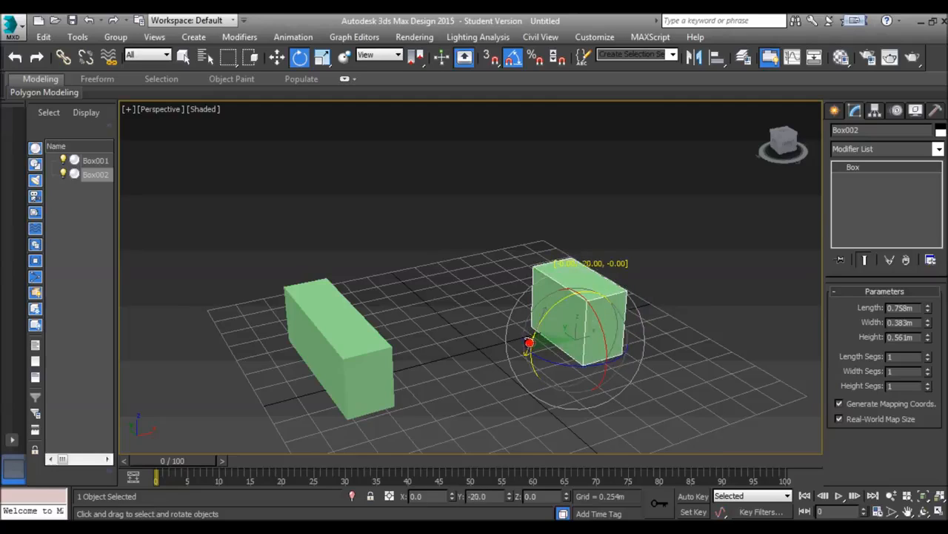
Turn on Percent Snap, scale the shorter box uniformly to 170 percent, and set its scale back to 100
left_click(538, 61)
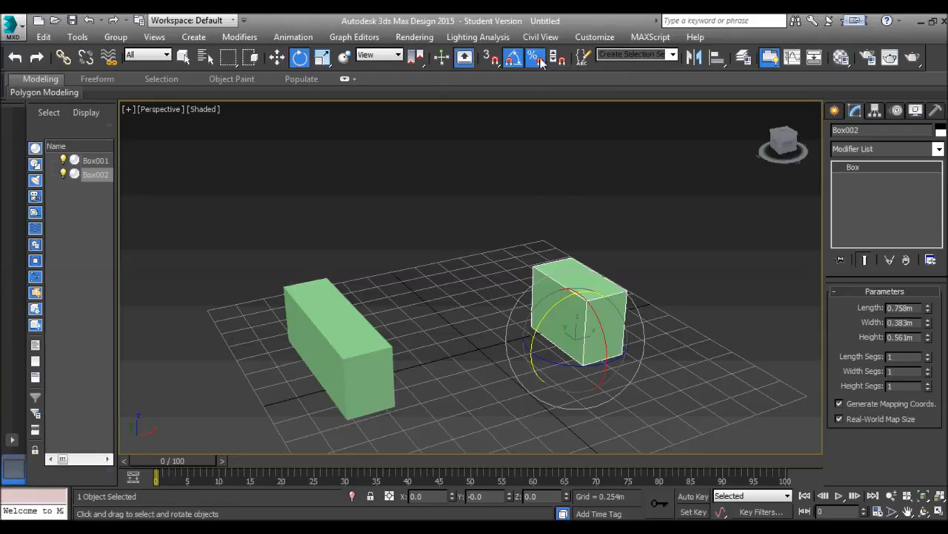
left_click(323, 59)
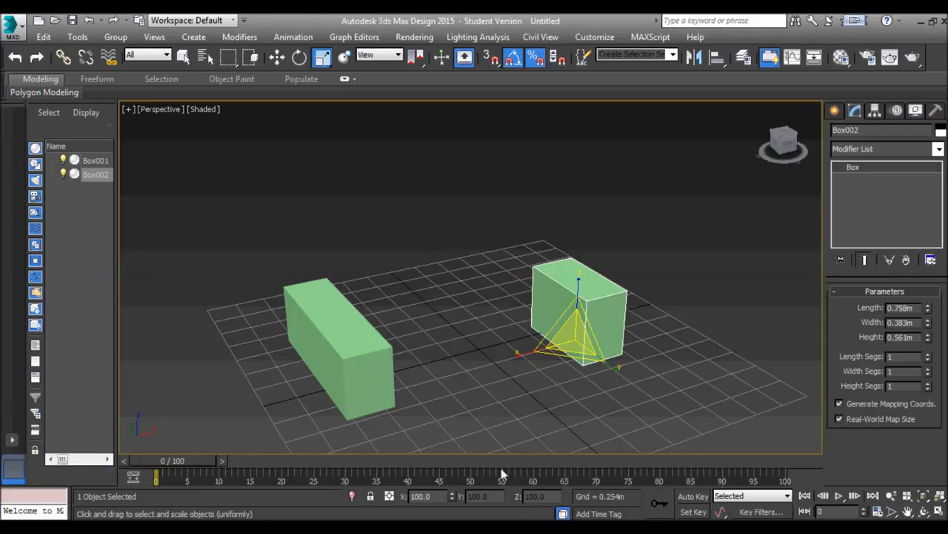
left_click_drag(576, 335, 581, 288)
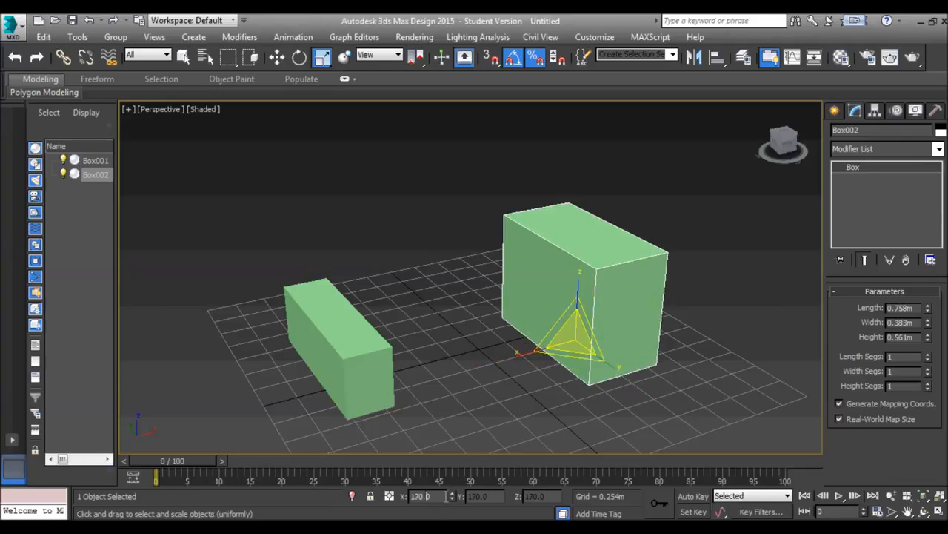
double_click(427, 496)
type("100")
key("Return")
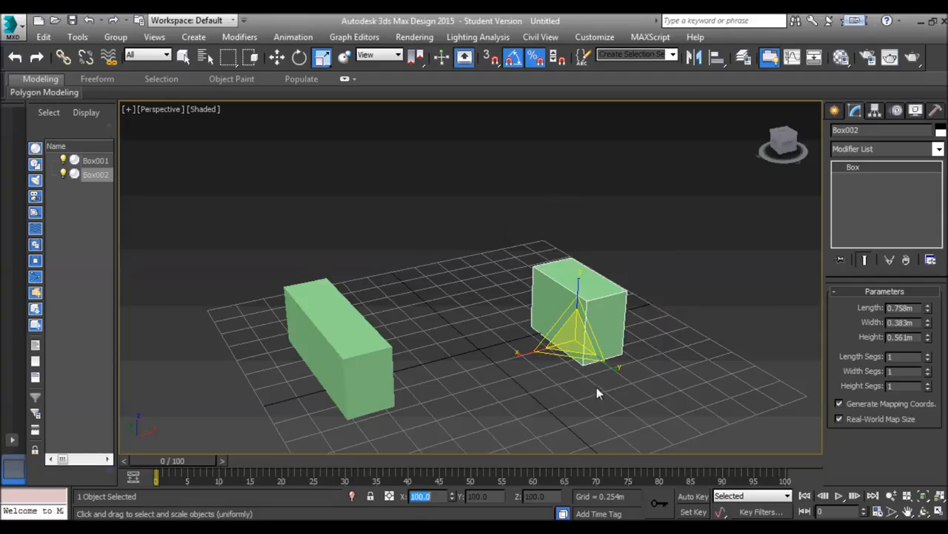
Turn on Spinner Snap and try stepping the shorter box's scale value in small increments, returning it to 100
left_click(560, 58)
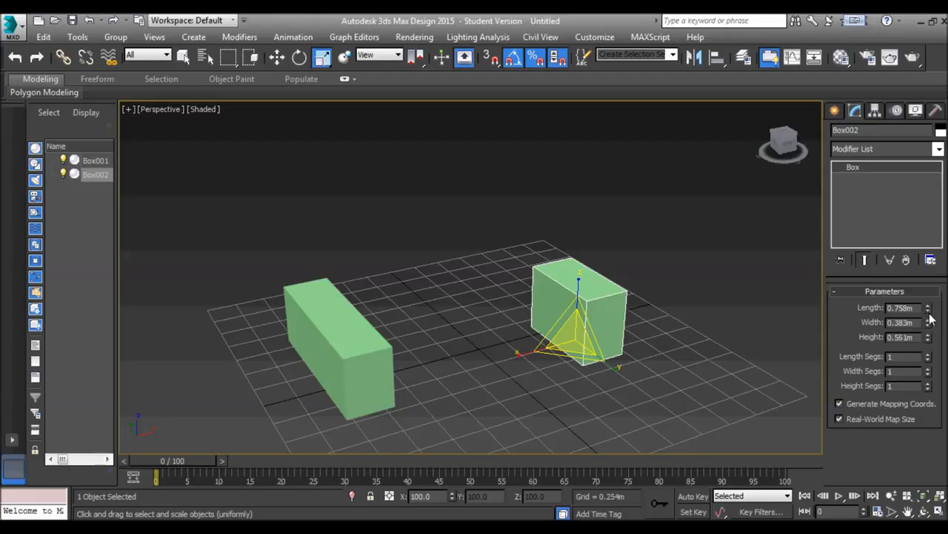
left_click_drag(451, 501, 454, 504)
left_click(453, 500)
left_click(452, 501)
left_click(452, 500)
left_click(452, 499)
left_click(453, 494)
left_click(453, 494)
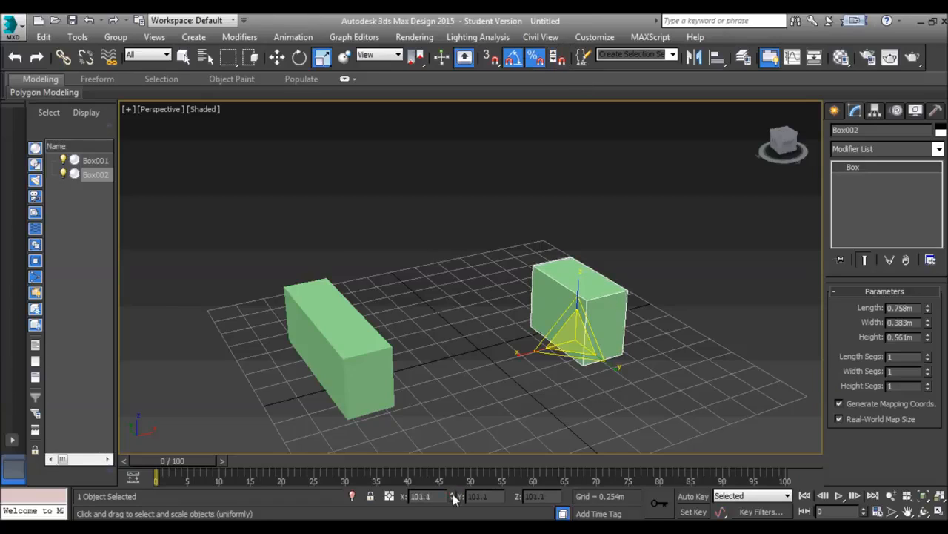
left_click(453, 500)
left_click(453, 500)
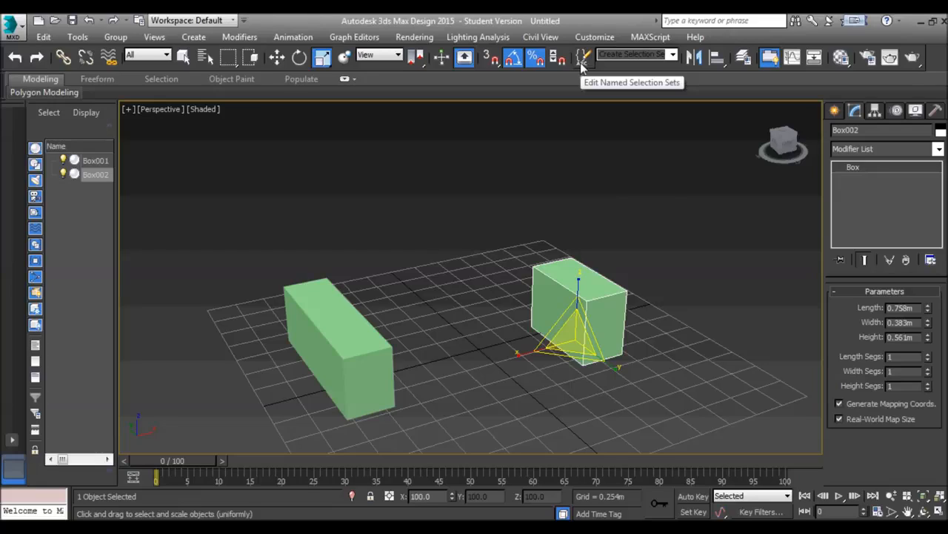
Reselect the shorter box and mirror it about the Y axis as a copy with zero offset
left_click(696, 102)
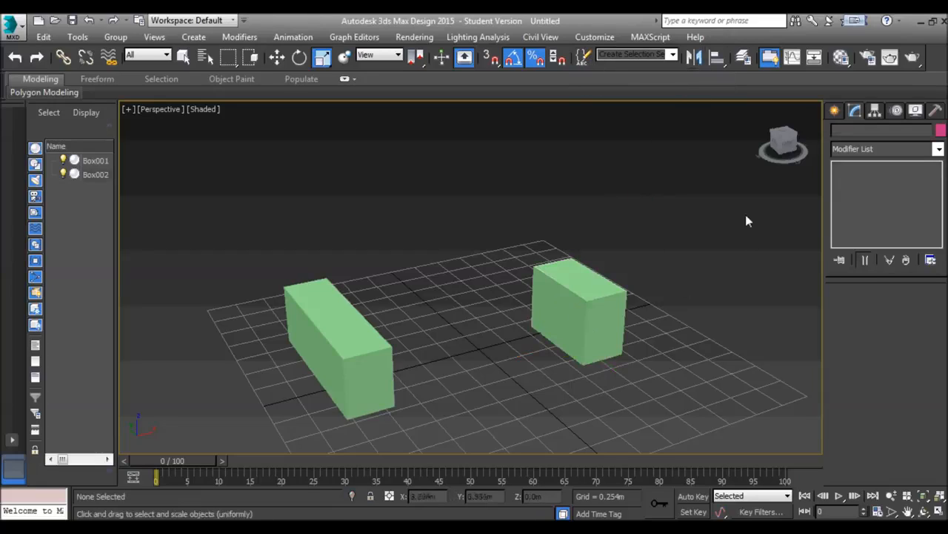
left_click(576, 279)
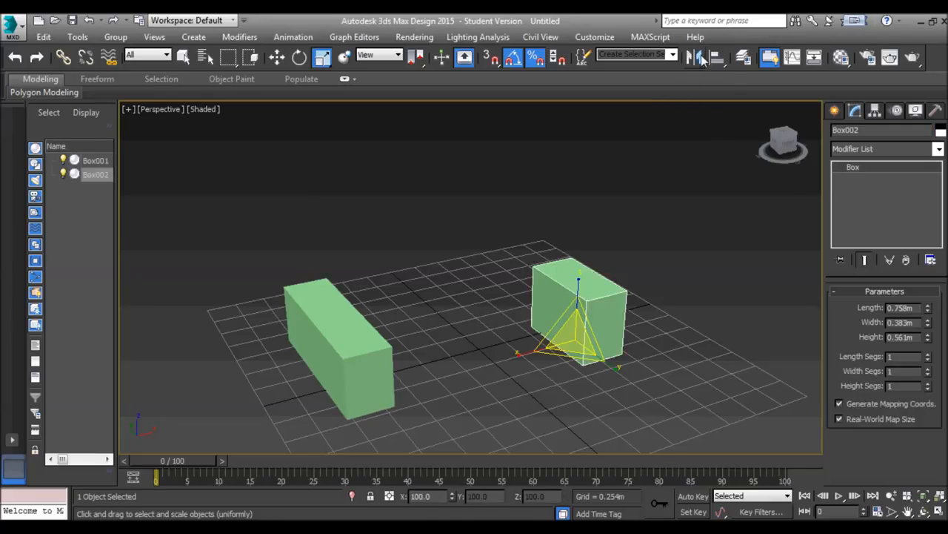
left_click(700, 59)
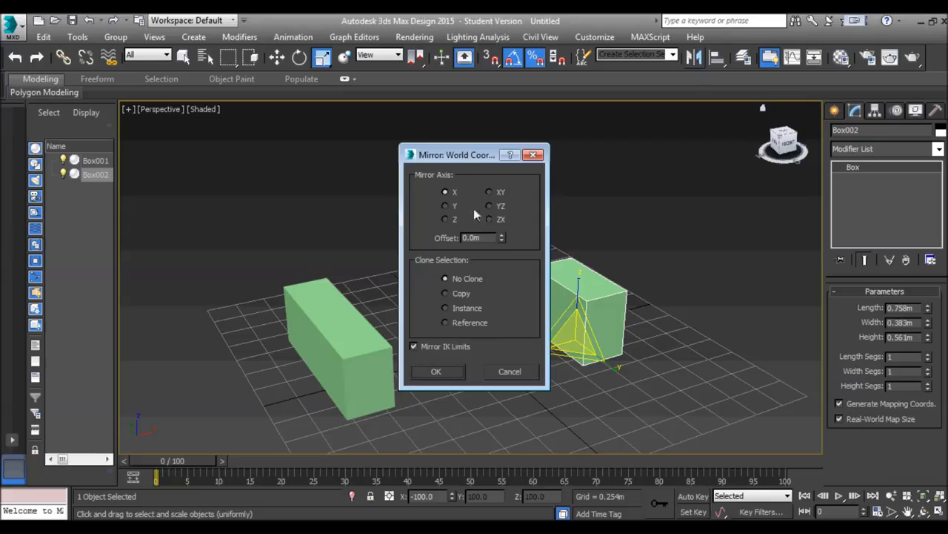
left_click_drag(471, 156, 737, 189)
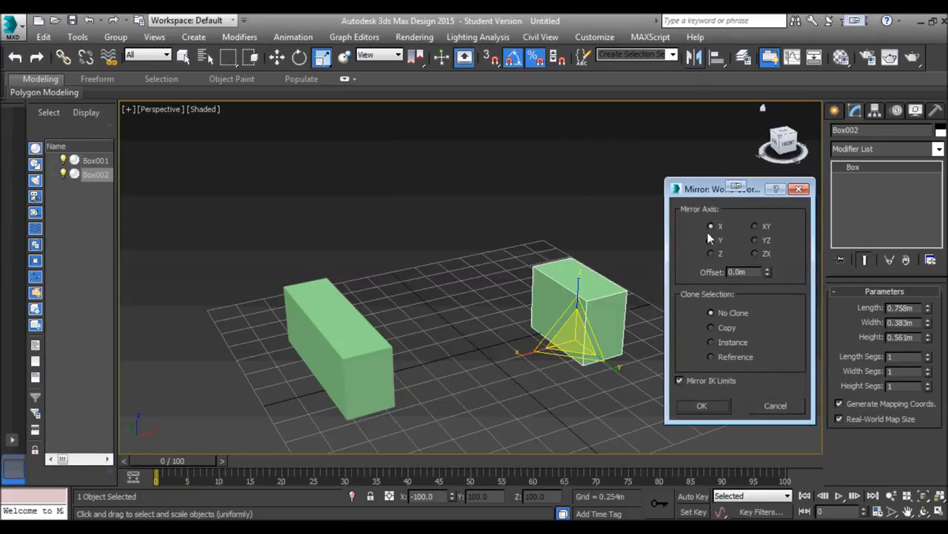
left_click(712, 327)
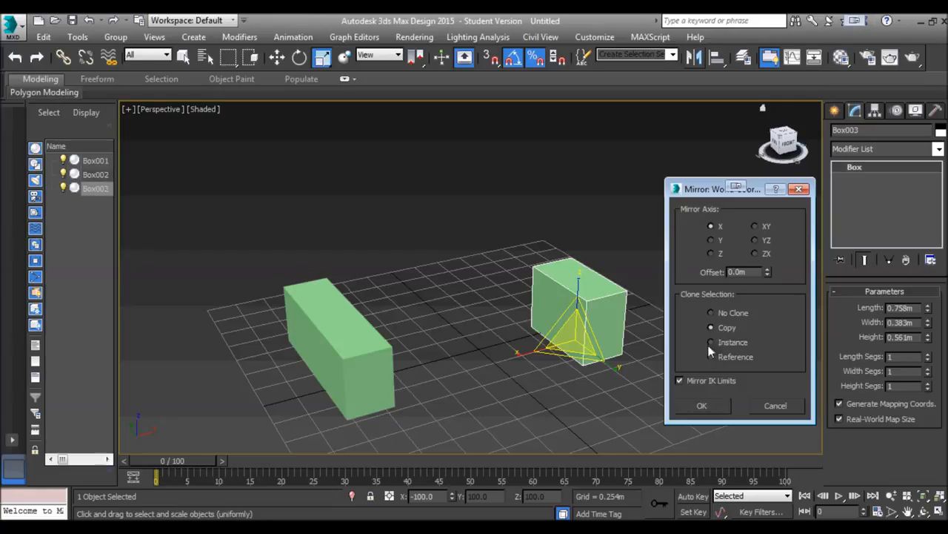
left_click(711, 241)
left_click(702, 406)
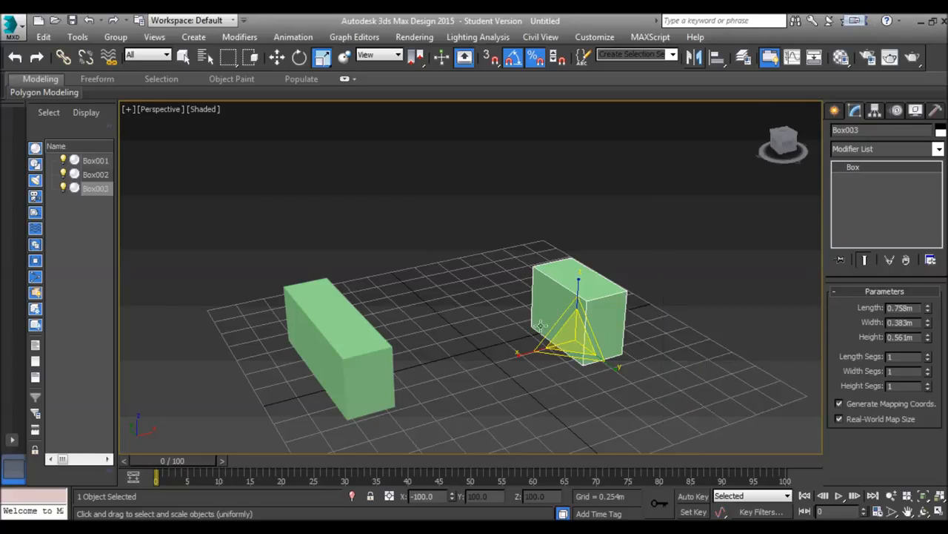
Move the mirrored copy along X into the gap between the two original boxes, to about X 0.006 m
key("w")
left_click_drag(614, 333, 571, 342)
left_click_drag(553, 374, 523, 413)
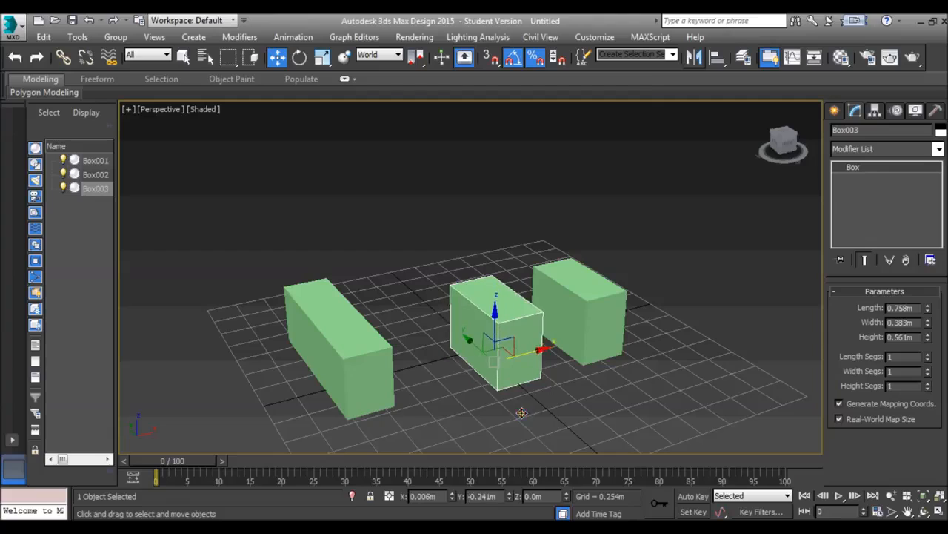
Preview mirroring the middle box without cloning about the X, Z, XY and ZX axes, and apply the mirror about Y
left_click(694, 57)
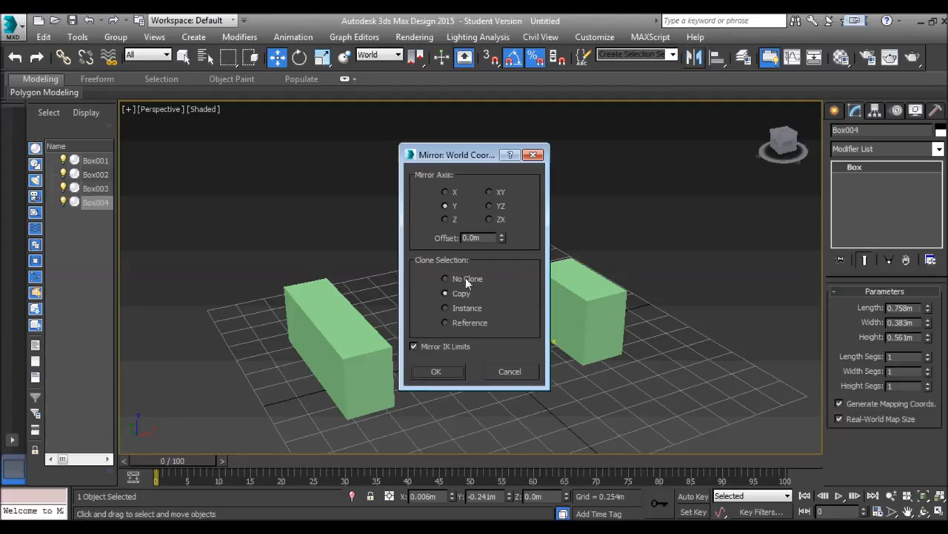
left_click(445, 279)
left_click_drag(475, 156, 757, 195)
left_click(729, 231)
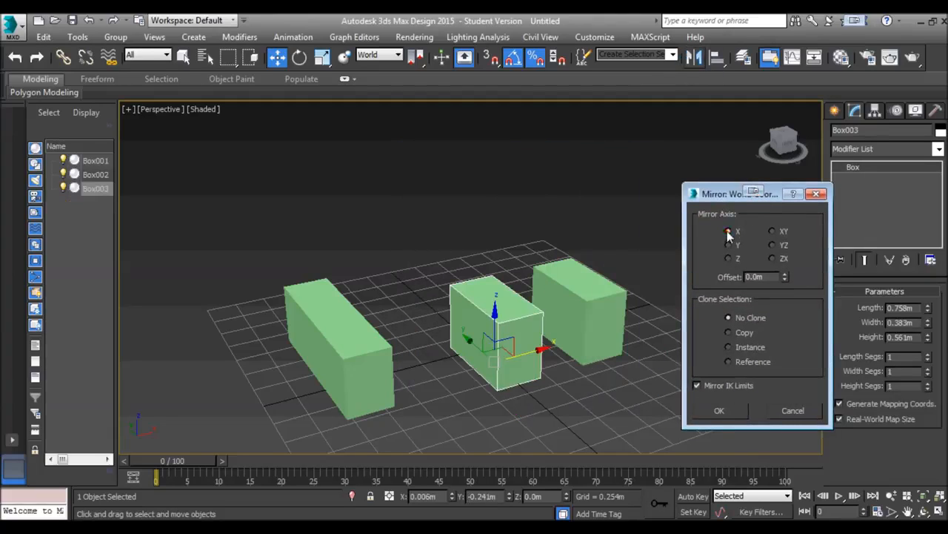
left_click(728, 258)
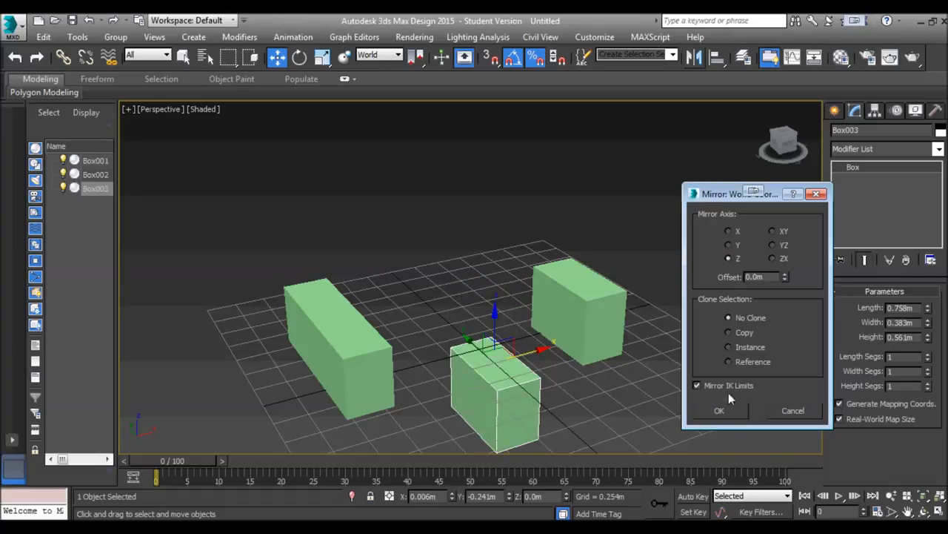
left_click(773, 231)
left_click(772, 258)
left_click(729, 245)
left_click(721, 410)
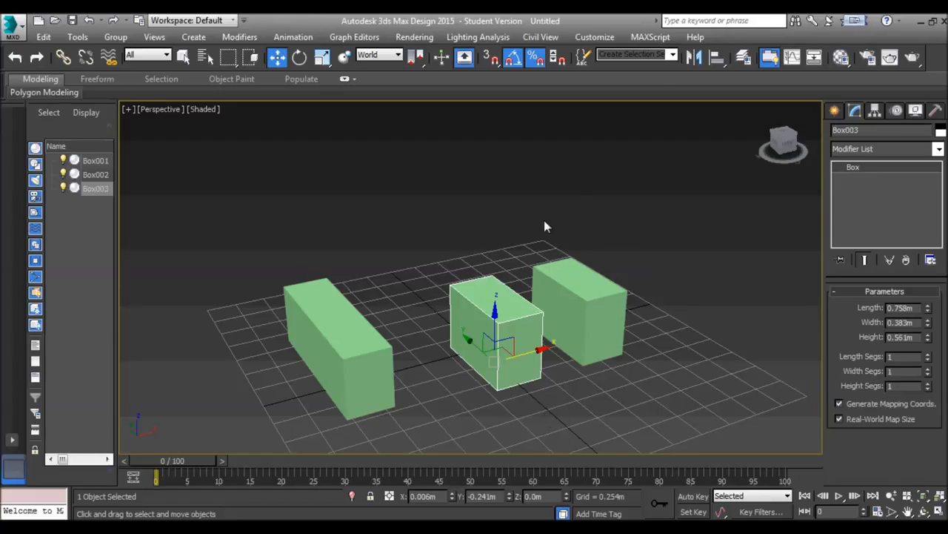
Align the middle box to the original shorter box, center to center in X and Y position
left_click(715, 60)
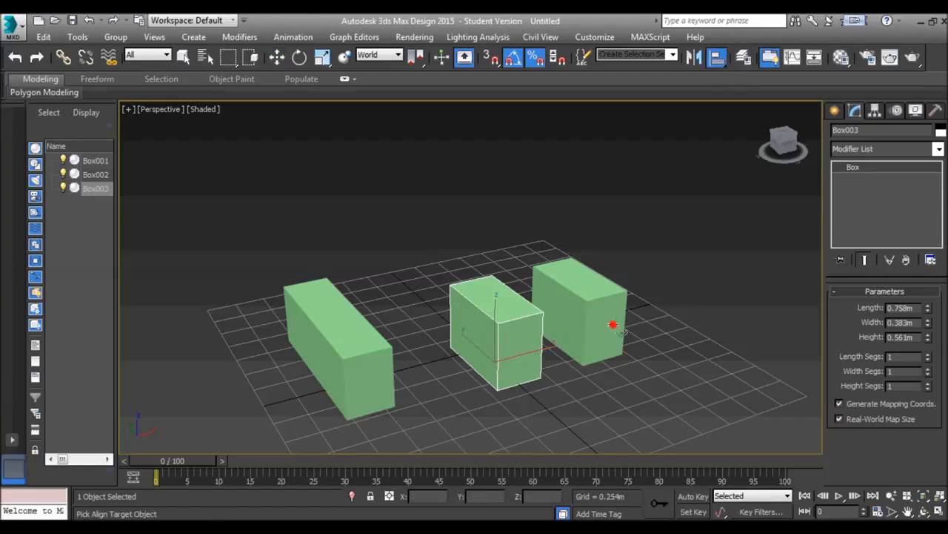
left_click(596, 348)
left_click_drag(443, 142, 676, 171)
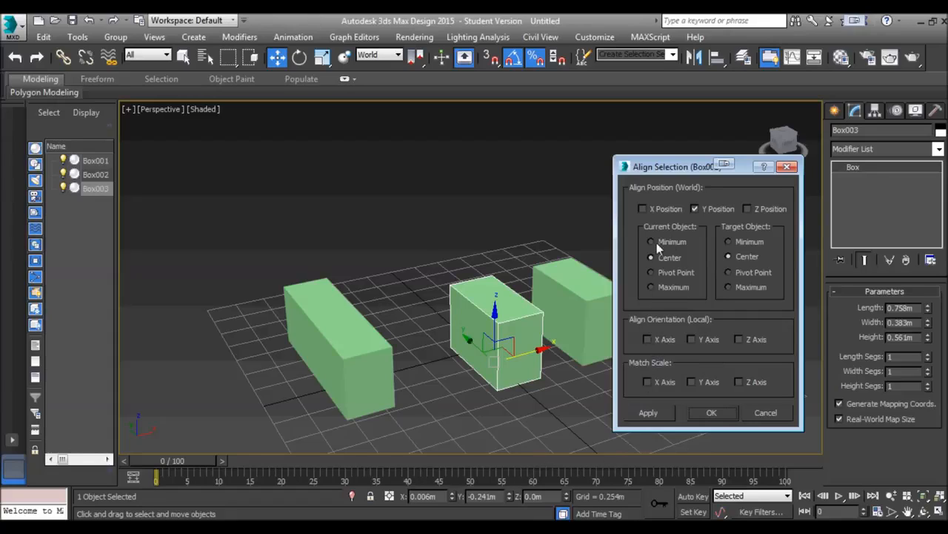
left_click(643, 209)
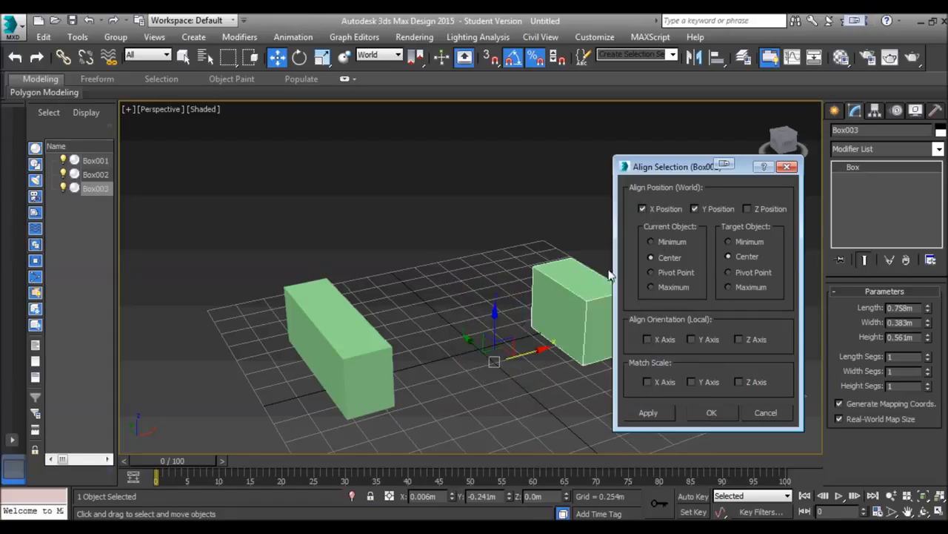
left_click(711, 412)
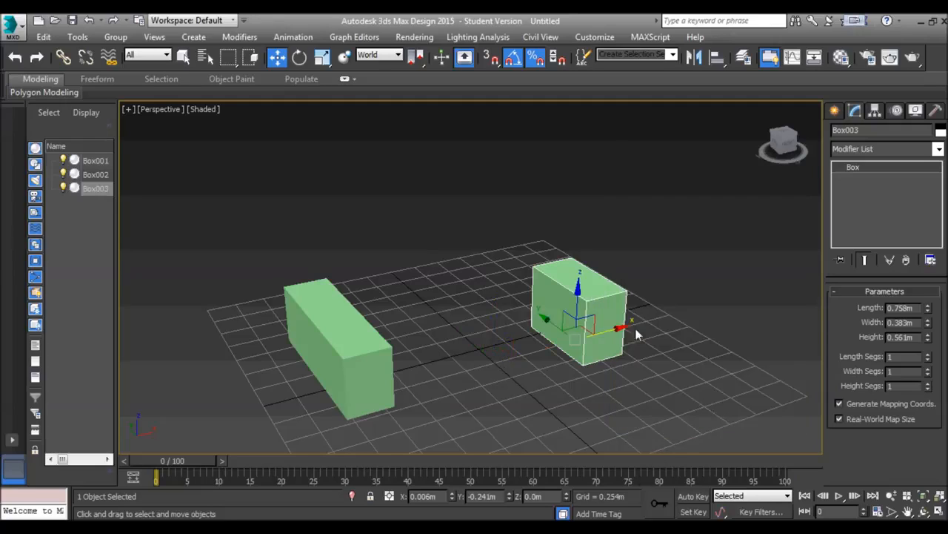
Move the copy back along X to about -0.044 m and try position, orientation and scale options for aligning it to the original shorter box
left_click_drag(614, 330, 528, 367)
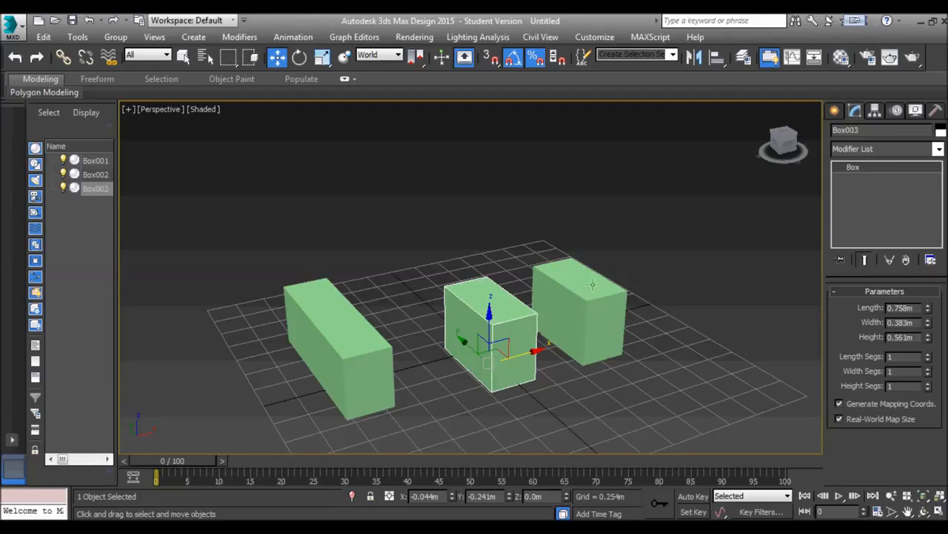
left_click(718, 56)
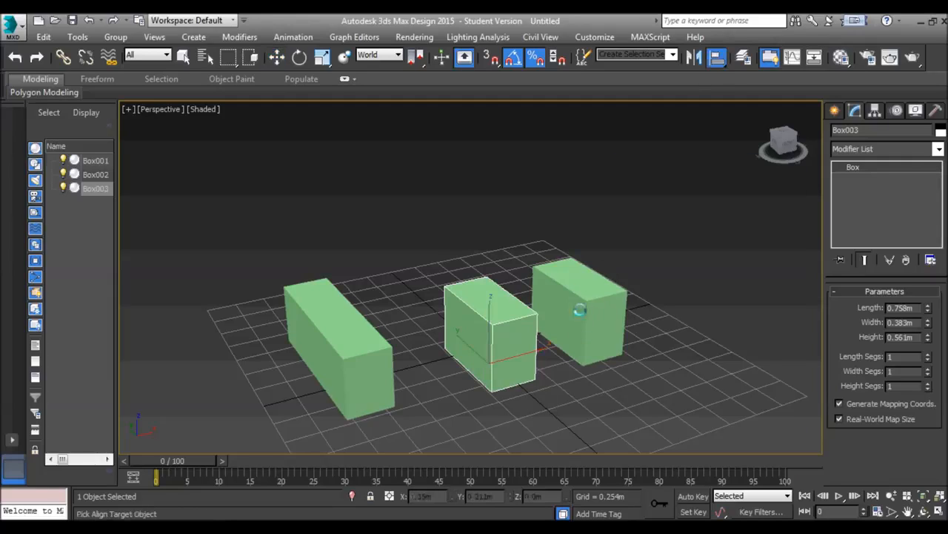
left_click(584, 312)
left_click(691, 338)
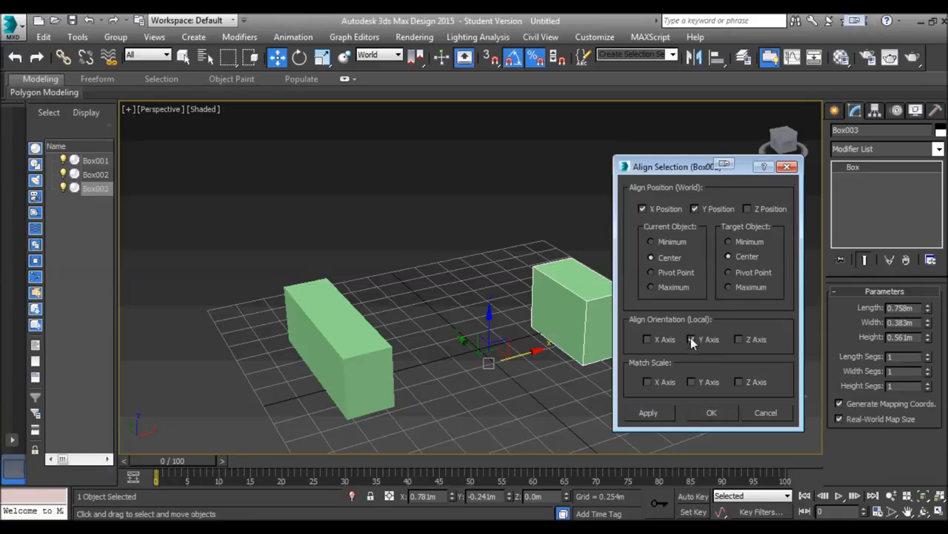
left_click(643, 209)
left_click(747, 209)
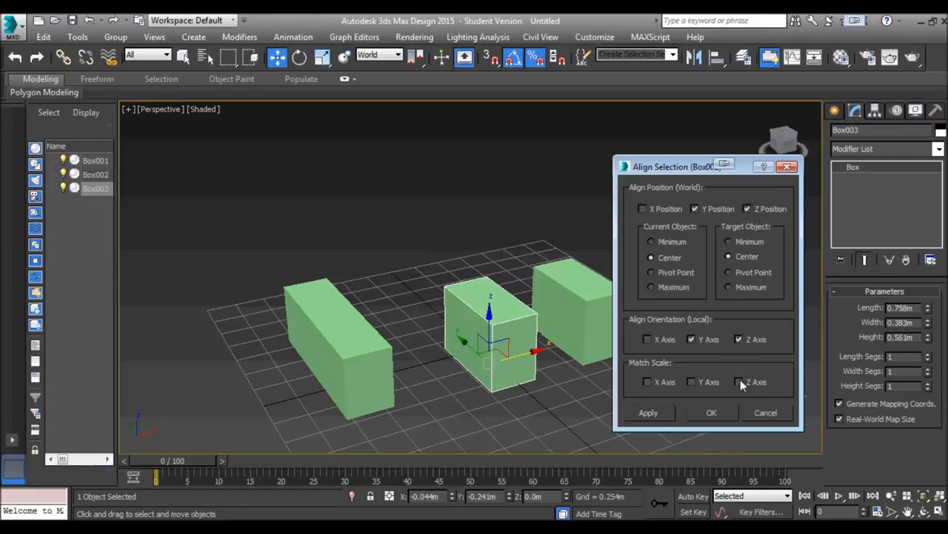
left_click(648, 382)
left_click(692, 382)
left_click(738, 382)
Align the copy to the original shorter box by center in X and Y position only, and move it along X to about 1.555 m
left_click(642, 209)
left_click(642, 209)
left_click(694, 209)
left_click(747, 209)
left_click(642, 209)
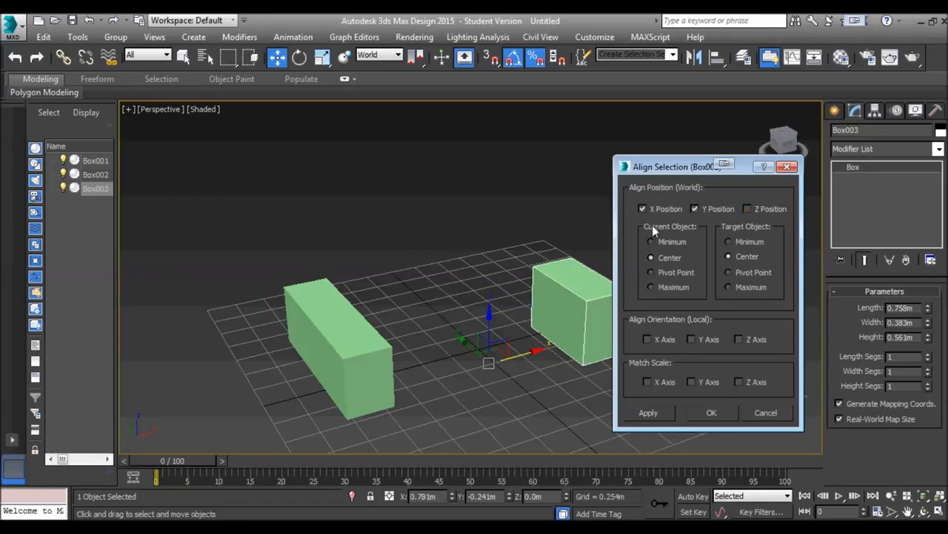
left_click(714, 411)
left_click_drag(622, 326, 693, 280)
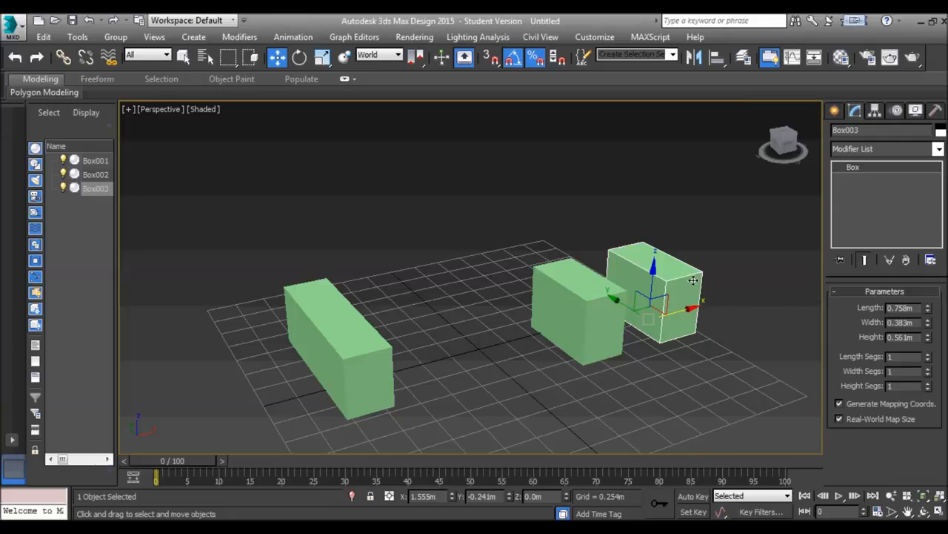
Open the Layer Explorer and select the two shorter boxes together in the viewport
left_click(744, 59)
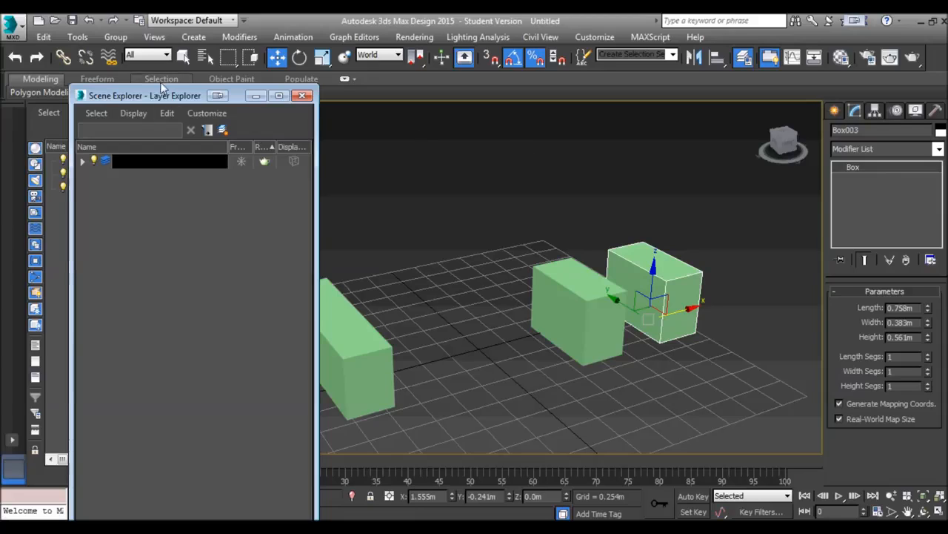
left_click_drag(163, 96, 161, 78)
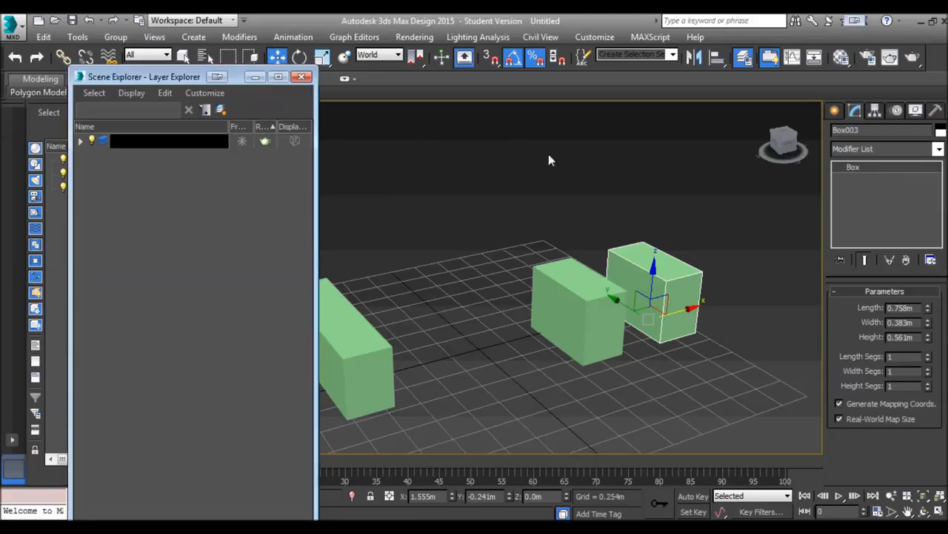
left_click(634, 343)
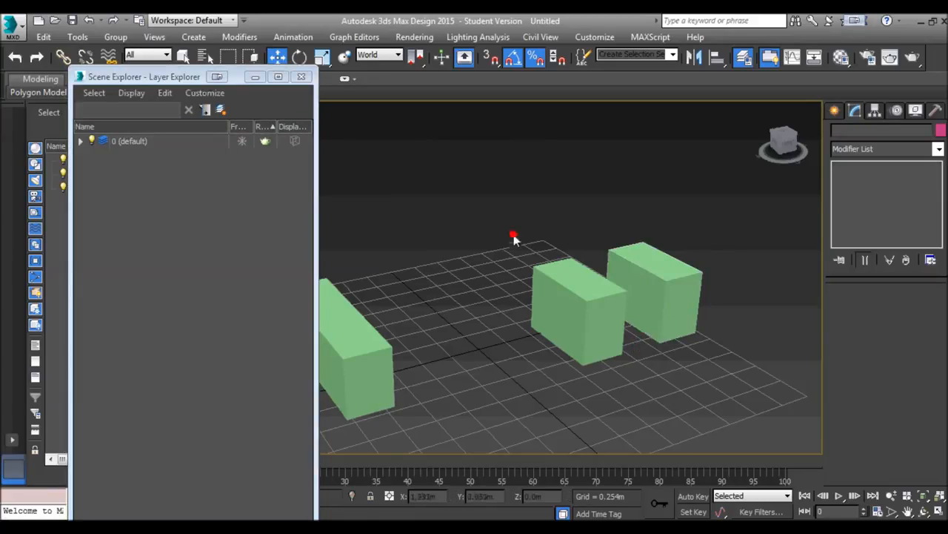
left_click_drag(514, 236, 736, 380)
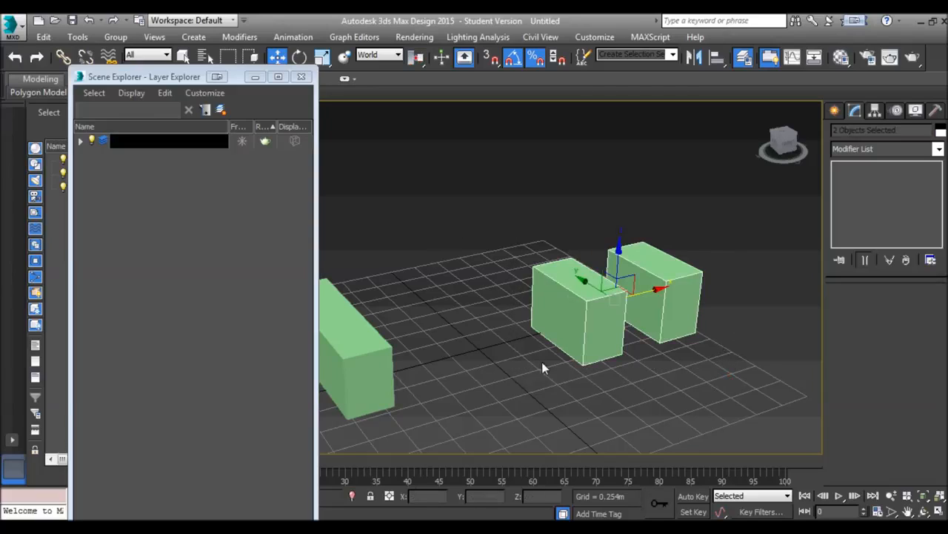
Clear the selection and hide the 0 (default) layer in the Layer Explorer
left_click(93, 94)
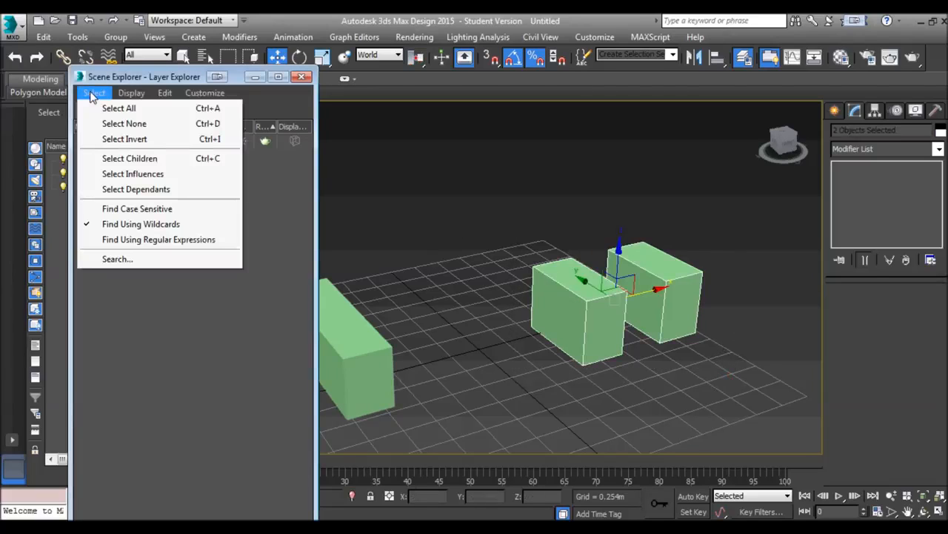
left_click(123, 123)
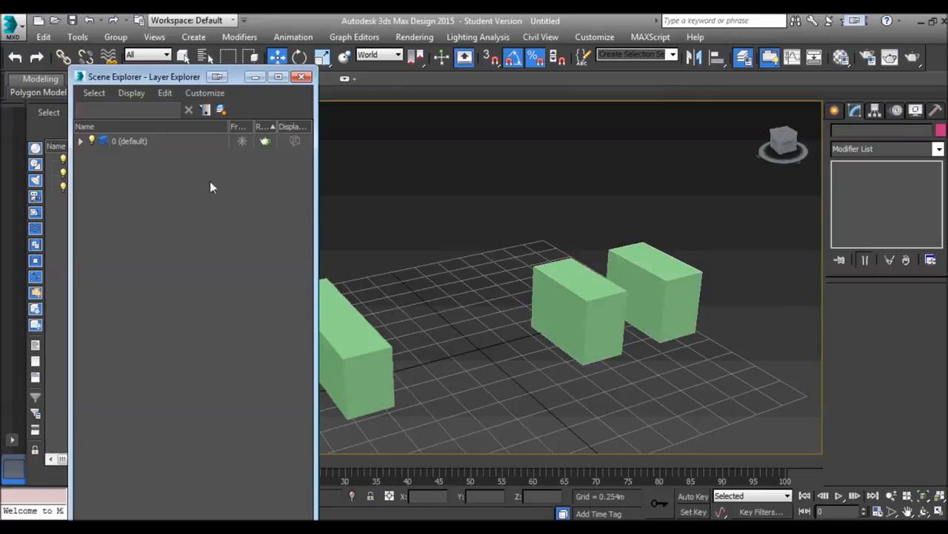
left_click(90, 140)
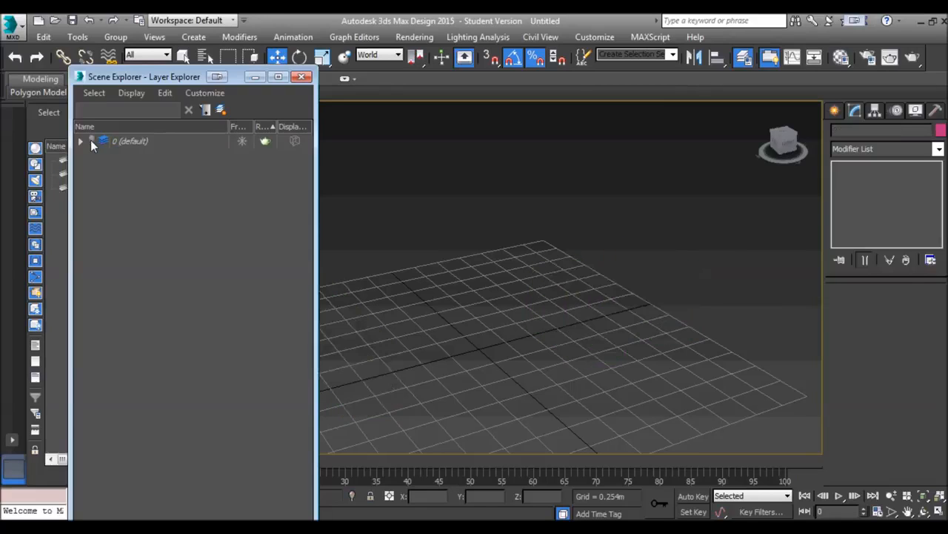
Make the 0 (default) layer visible again and select the two shorter boxes together in the viewport
left_click(90, 140)
left_click(90, 140)
left_click(91, 140)
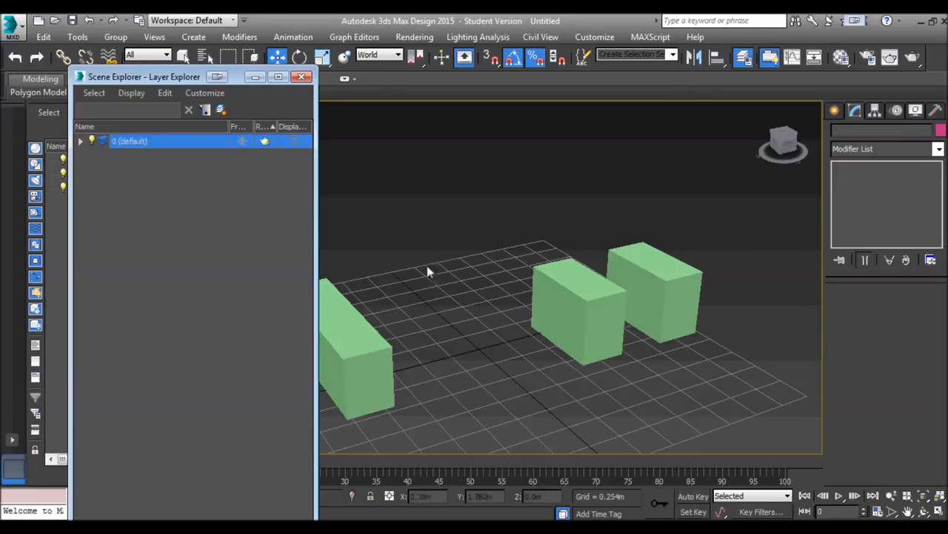
left_click_drag(703, 400, 569, 275)
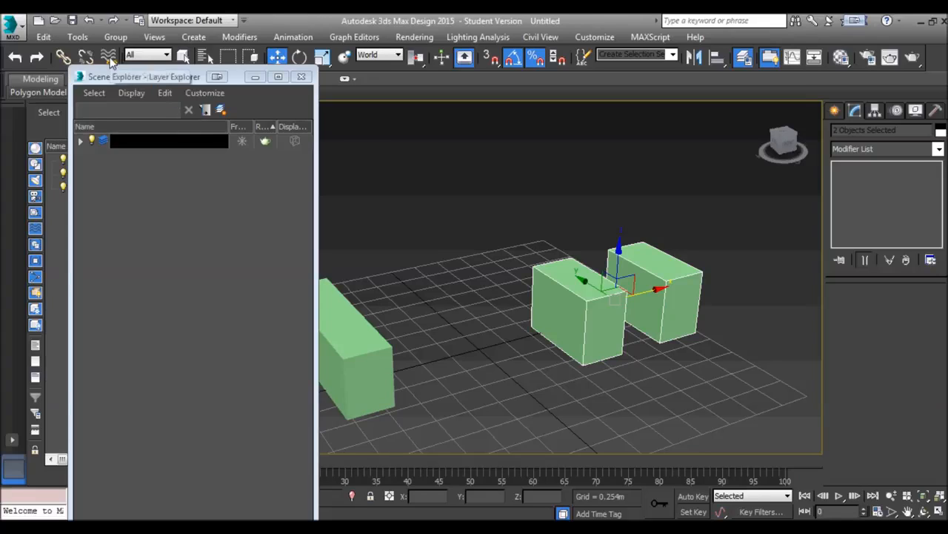
Examine the Layer Explorer's selection, display, editing, customization and layer creation commands, plus the general tools available for the middle box
left_click(164, 94)
mouse_move(205, 95)
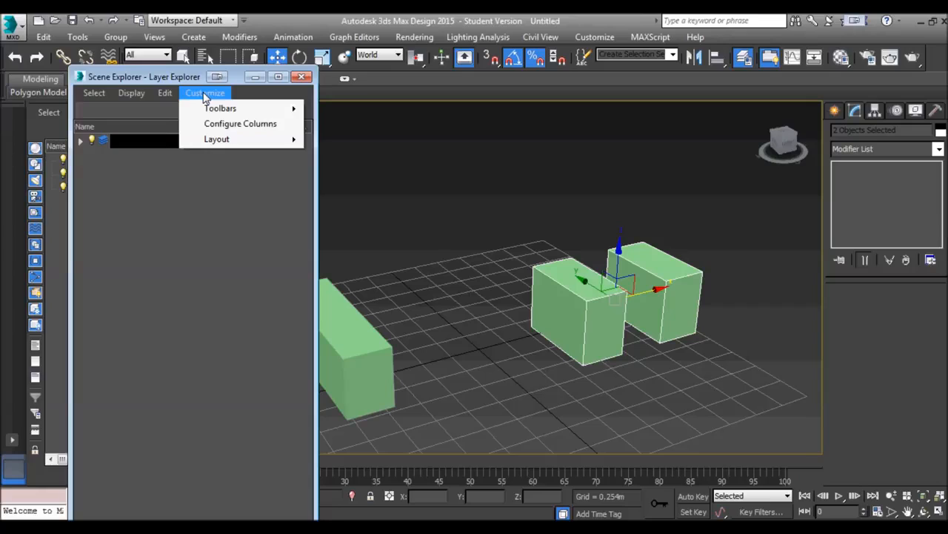
mouse_move(166, 93)
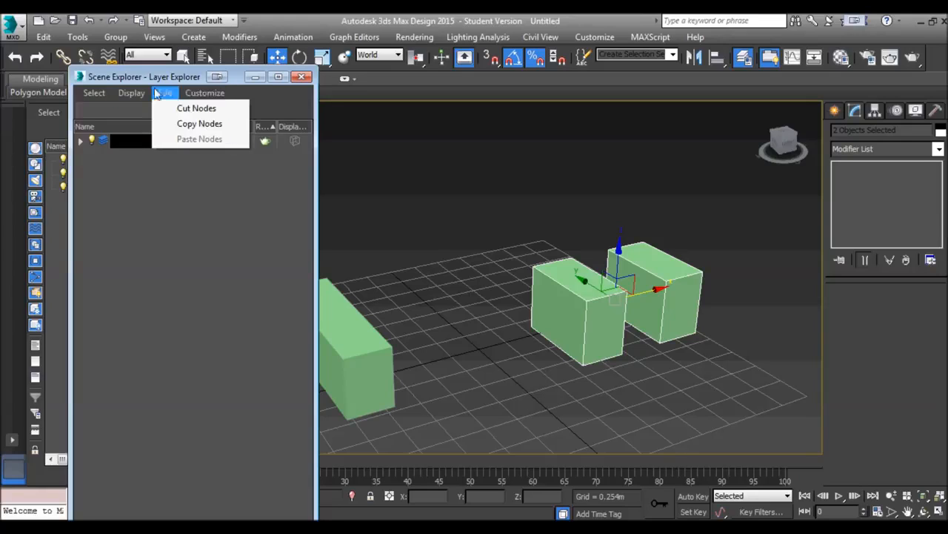
mouse_move(134, 93)
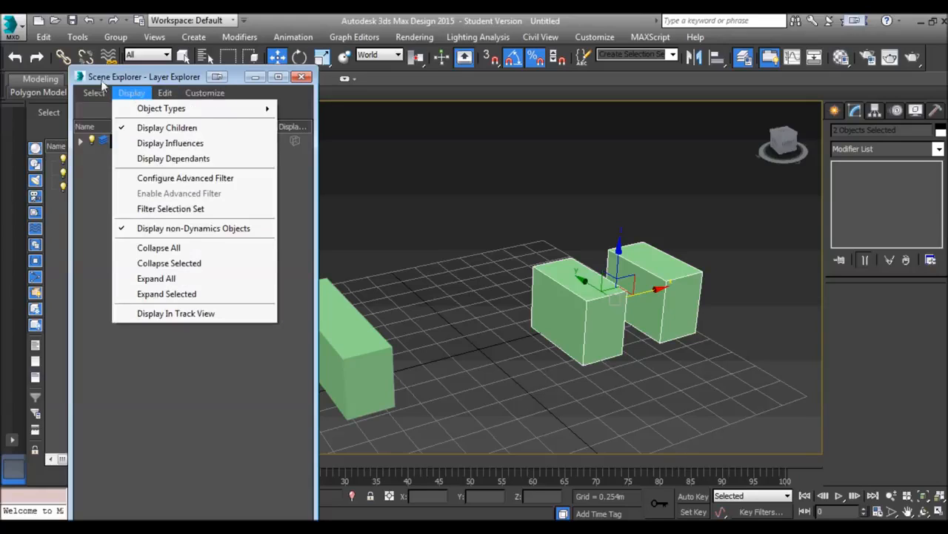
mouse_move(89, 95)
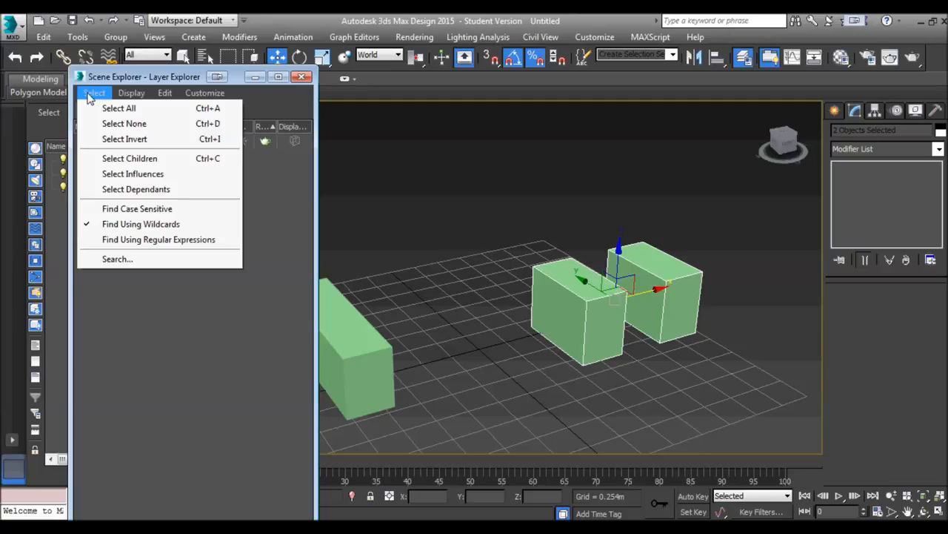
left_click(476, 203)
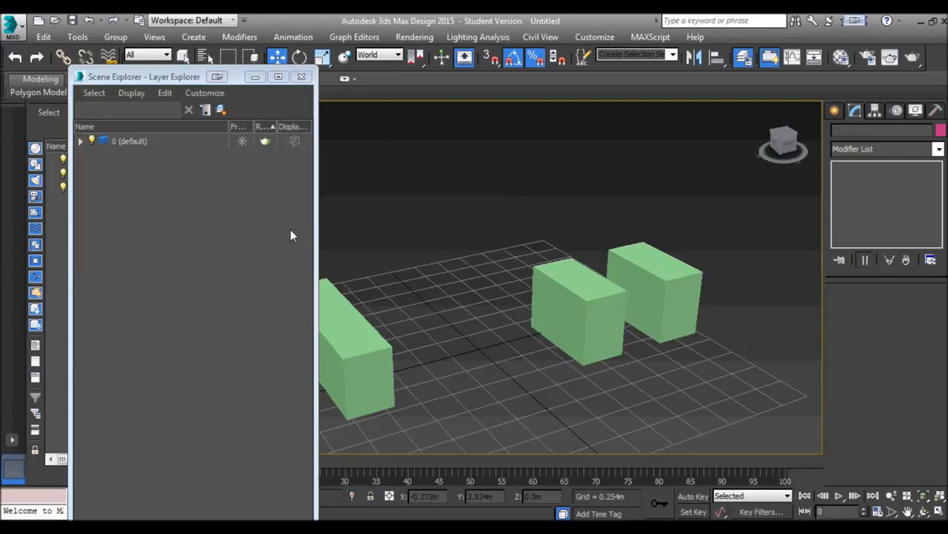
right_click(153, 252)
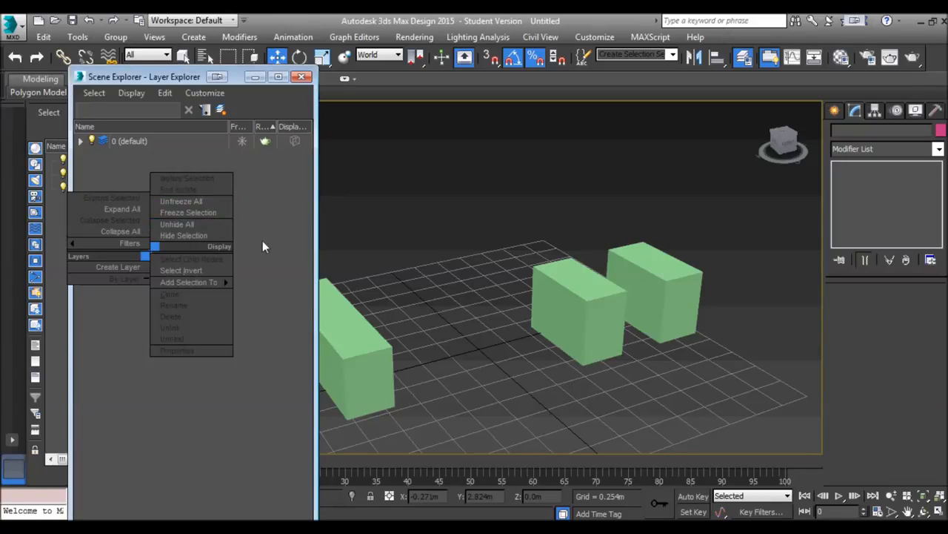
left_click(241, 219)
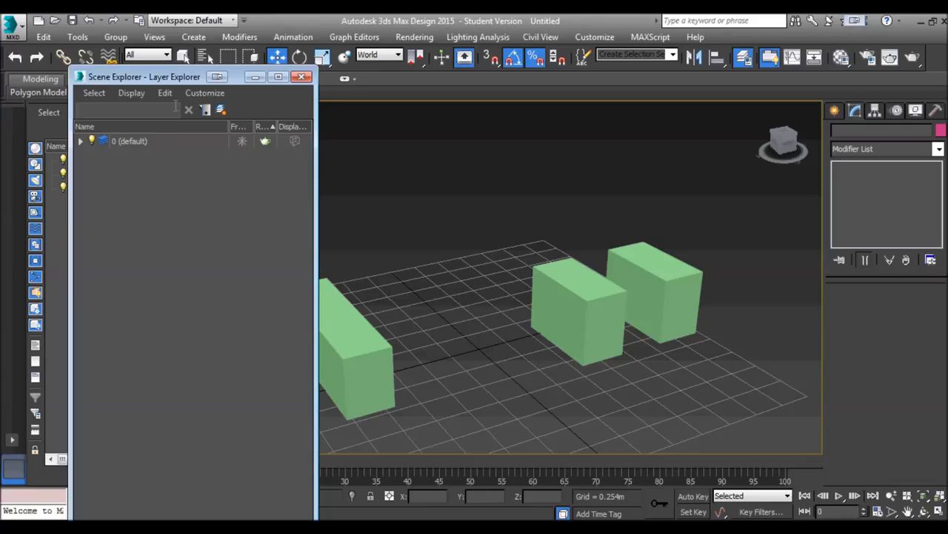
left_click(565, 317)
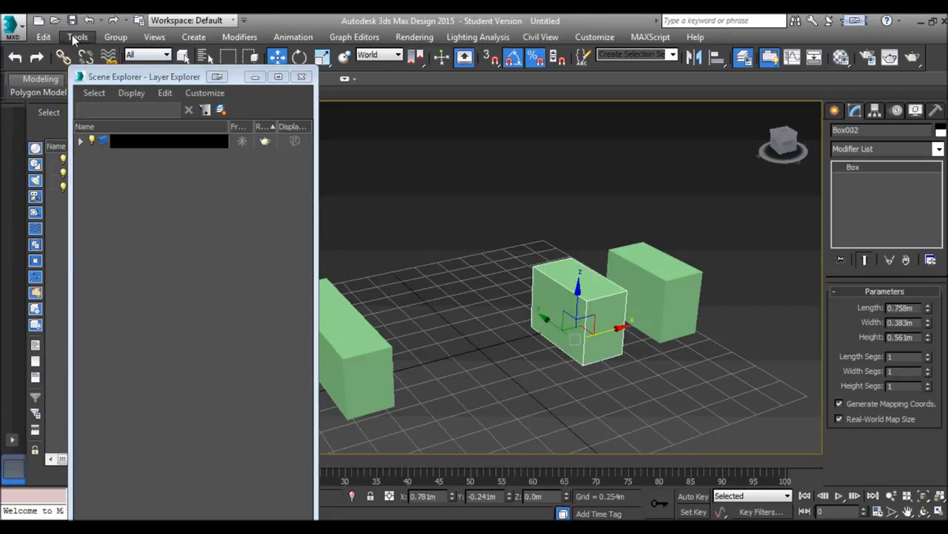
left_click(77, 37)
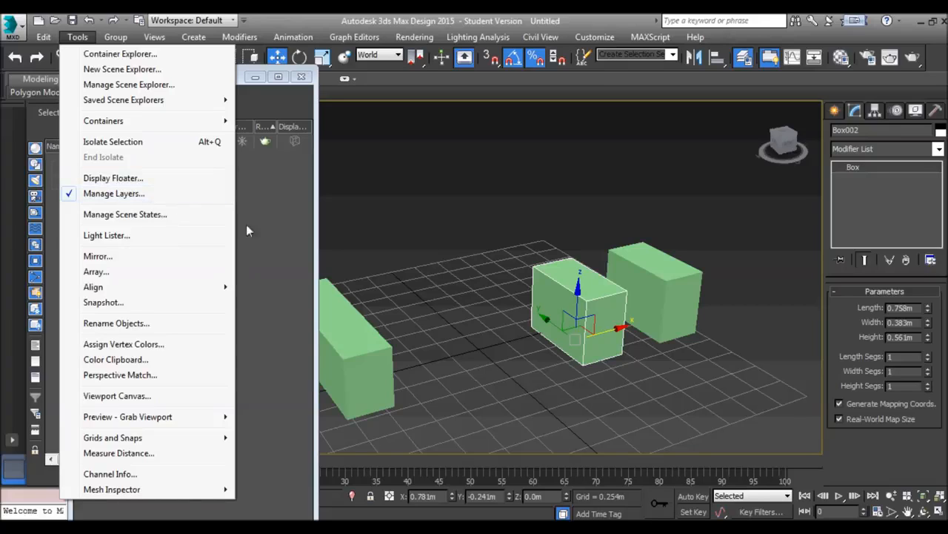
left_click(286, 253)
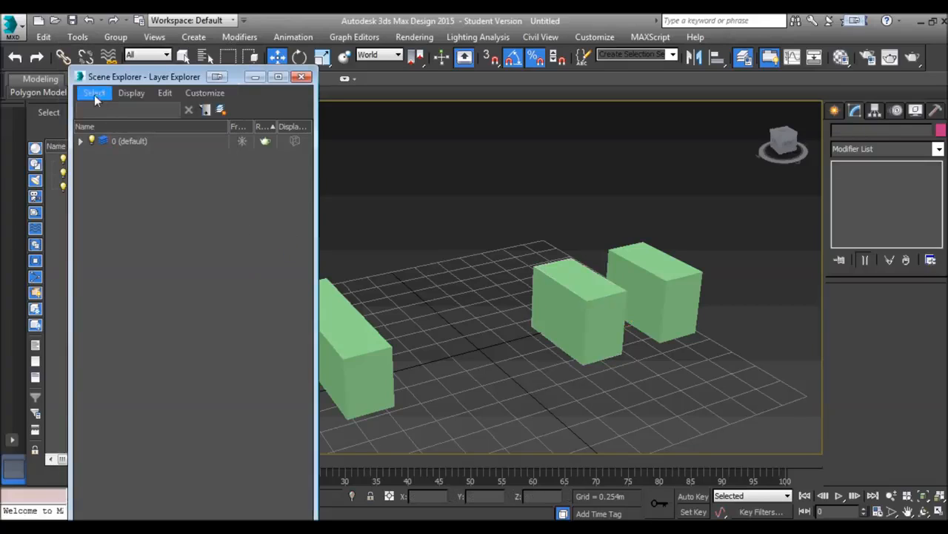